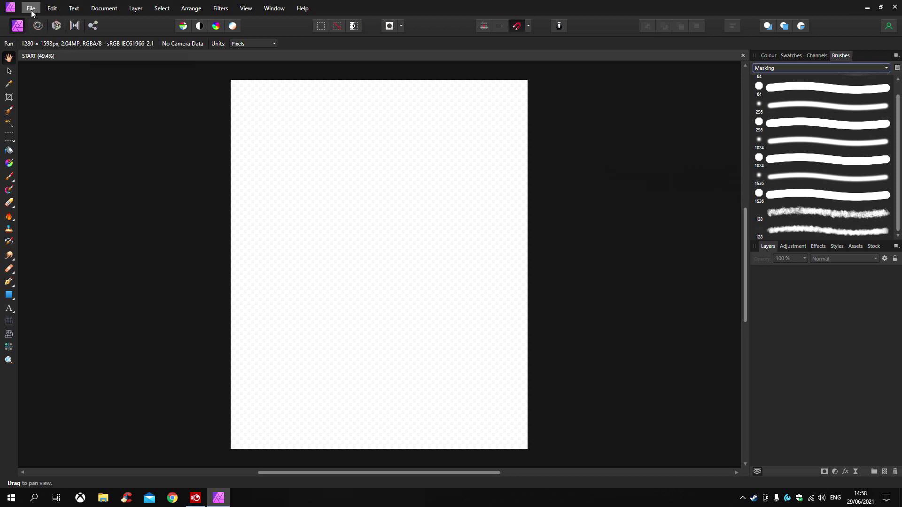
Step: Place Cliff 002.jpg to fill the whole canvas and rasterise it into a pixel layer
click(31, 10)
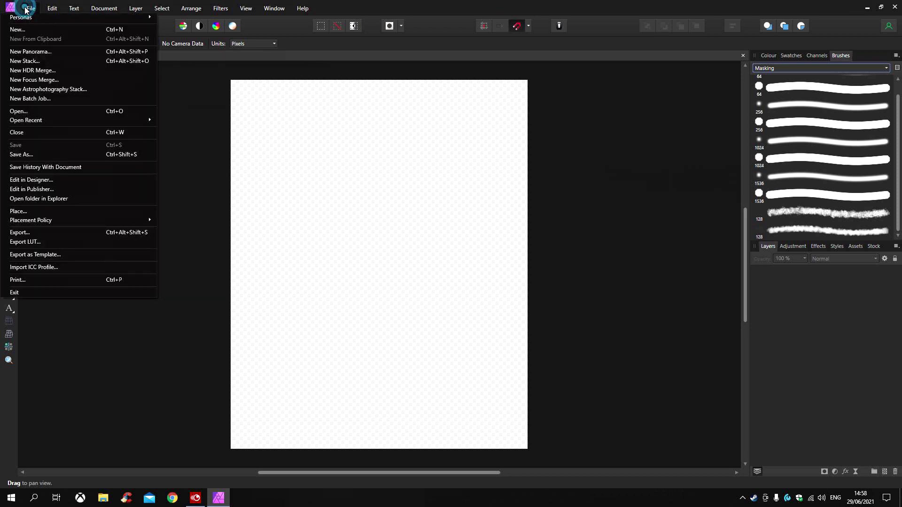
click(27, 212)
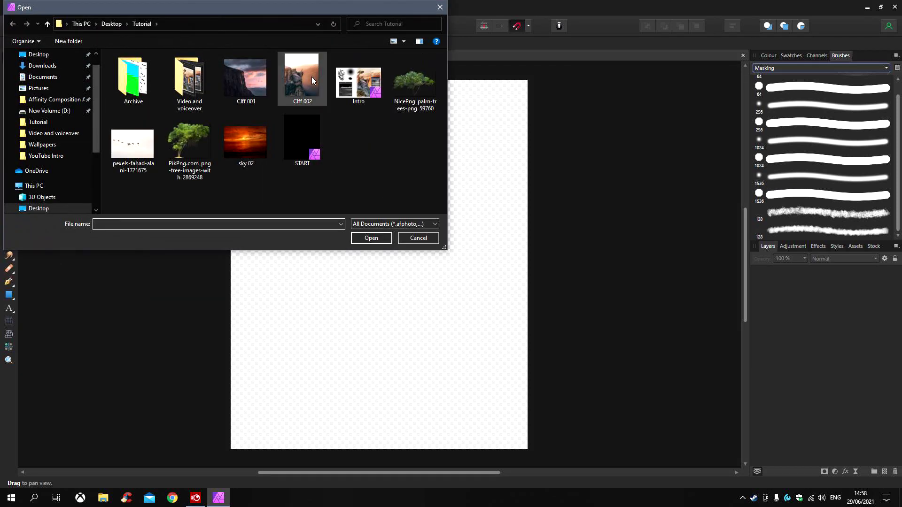
double_click(304, 80)
drag(232, 81, 565, 420)
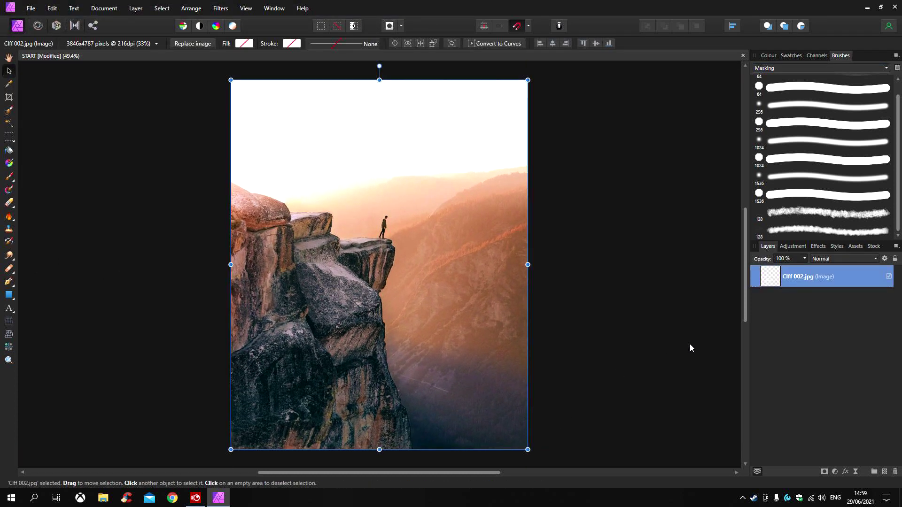
right_click(838, 282)
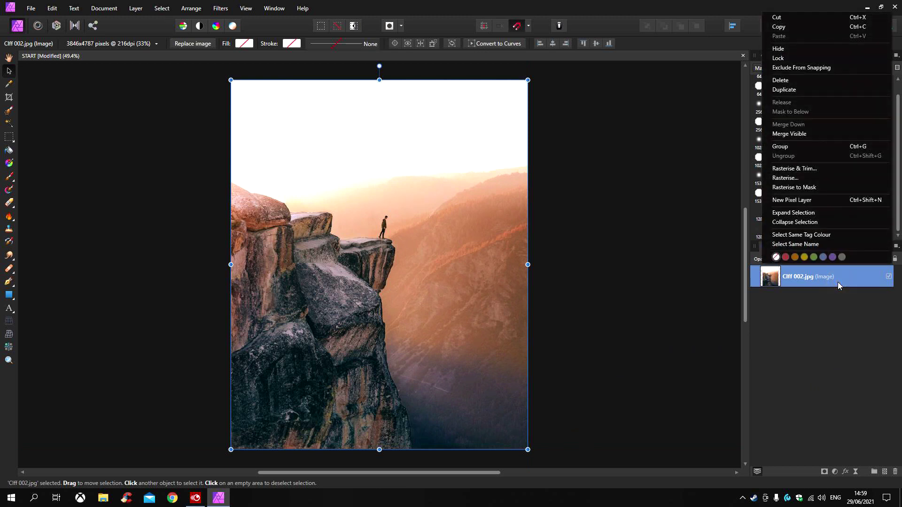
click(792, 182)
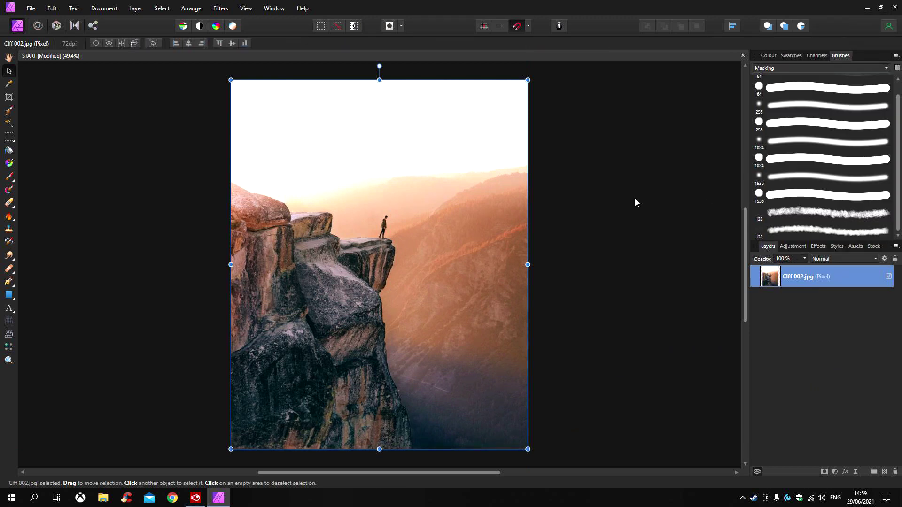
click(32, 8)
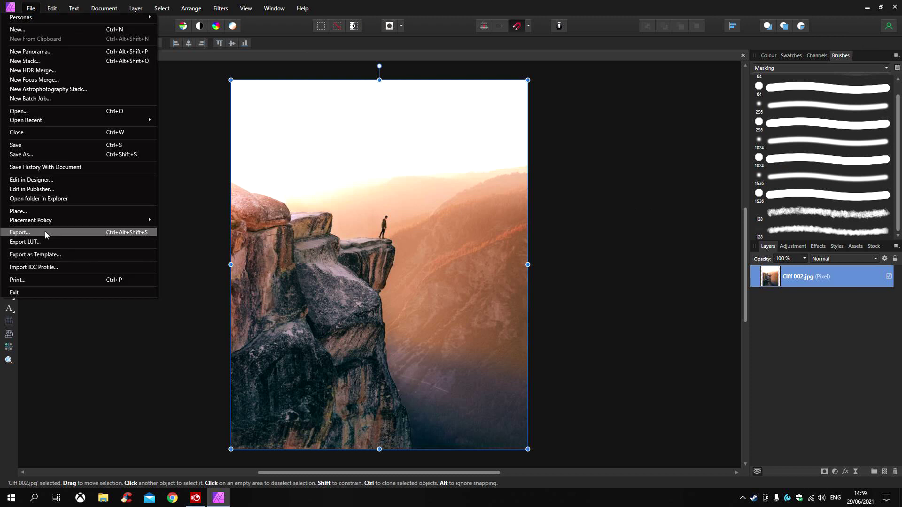
Step: Place Cliff 001.jpg across the canvas and apply Rasterise & Trim to it
click(14, 211)
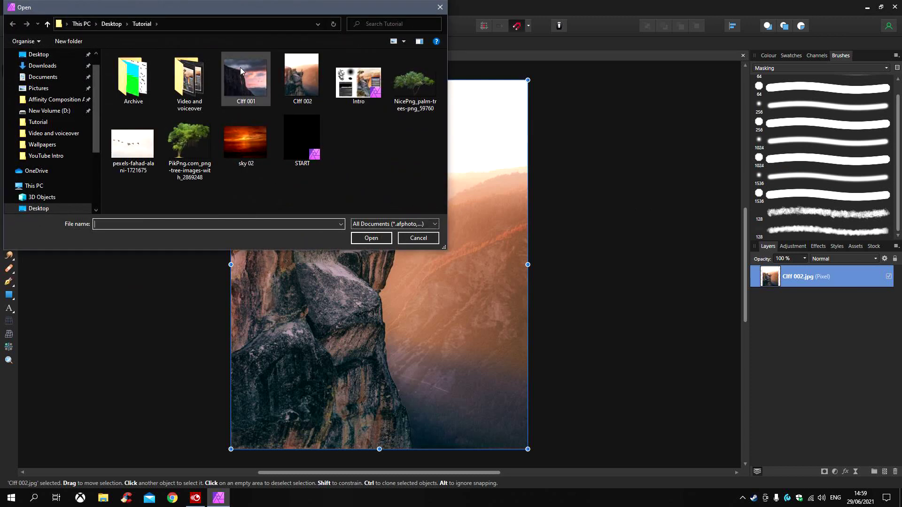
double_click(245, 77)
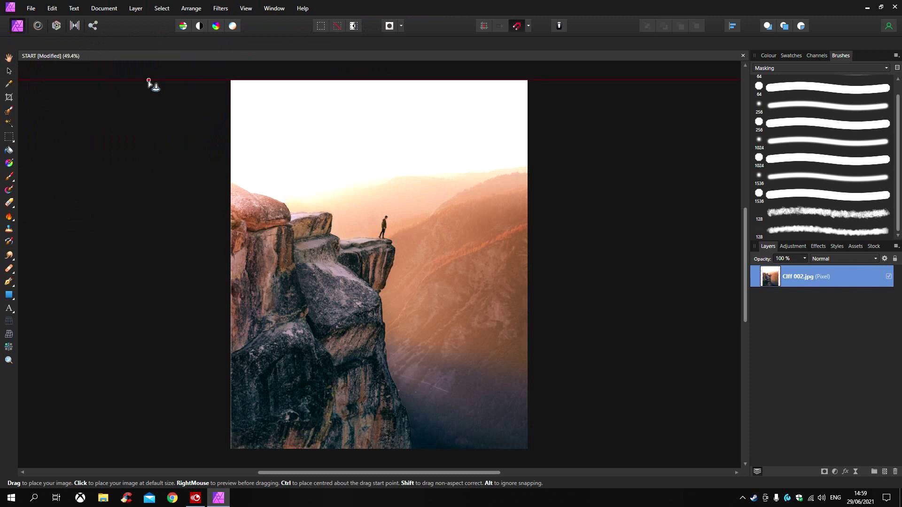
drag(148, 81, 641, 376)
drag(512, 357, 518, 354)
right_click(843, 278)
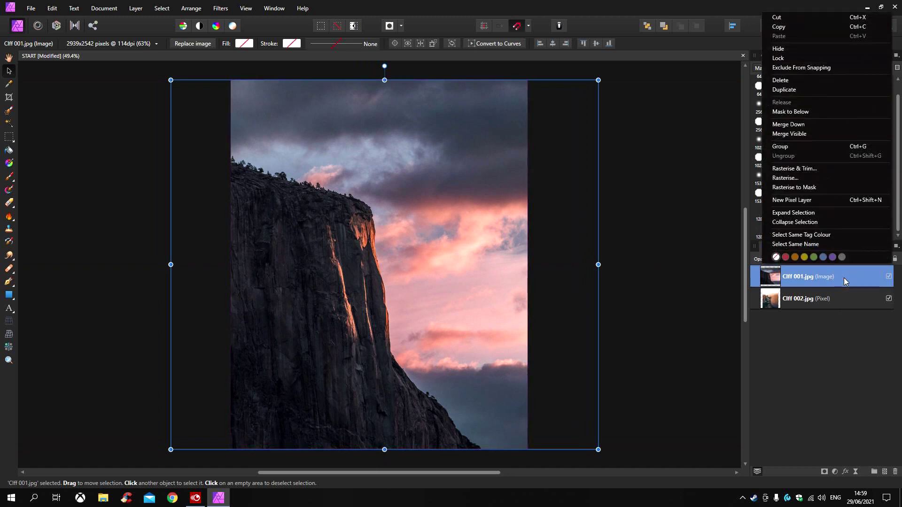
click(813, 168)
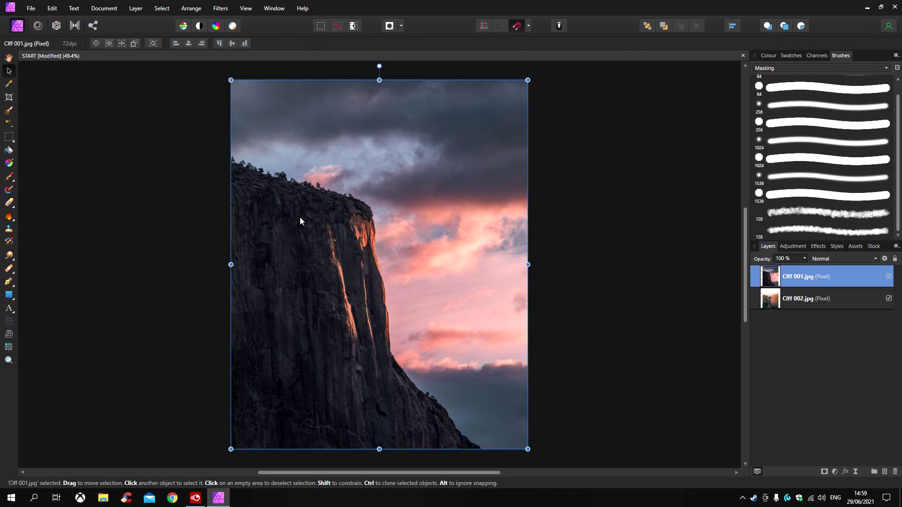
Step: Select the dark cliff with the Selection Brush, invert the selection, and delete the pink sky
click(8, 112)
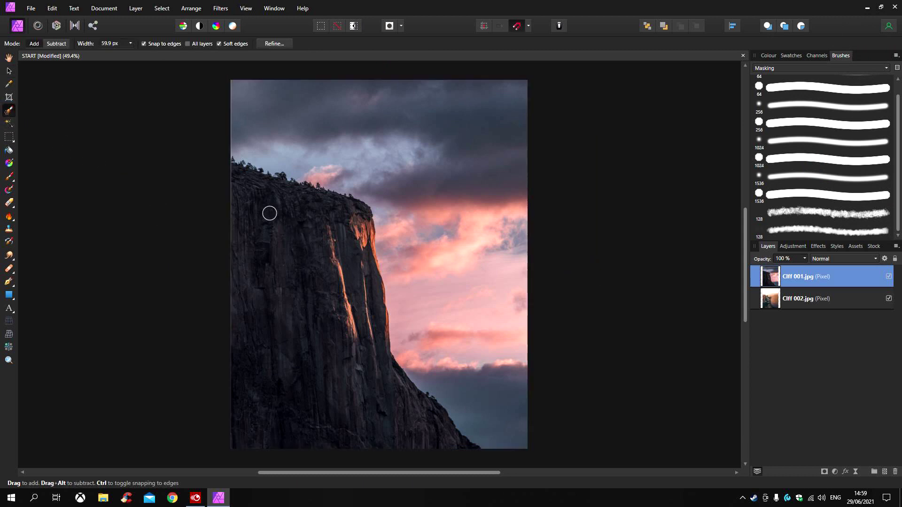
mouse_move(243, 190)
mouse_down()
mouse_move(331, 257)
mouse_move(358, 236)
mouse_move(366, 242)
mouse_move(378, 301)
mouse_move(376, 290)
mouse_move(354, 316)
mouse_move(347, 292)
mouse_move(344, 320)
mouse_move(365, 352)
mouse_move(368, 325)
mouse_up()
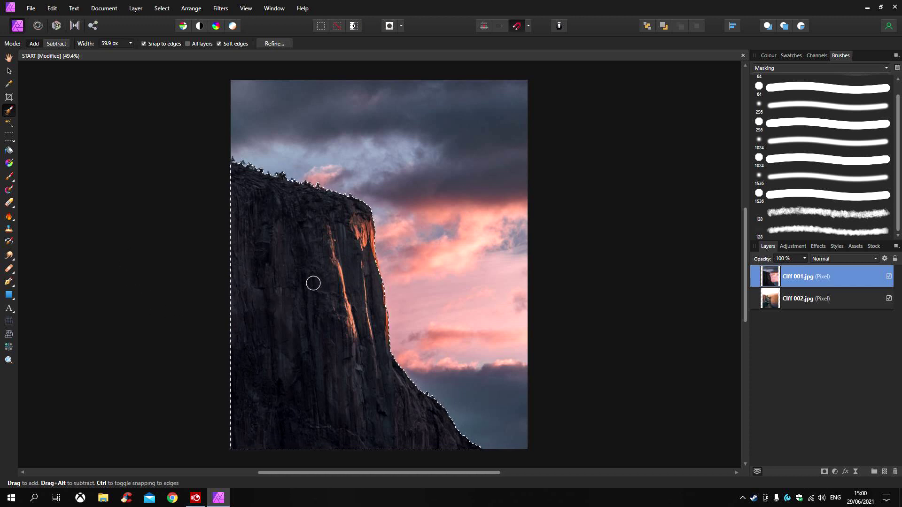
key(ctrl+shift+i)
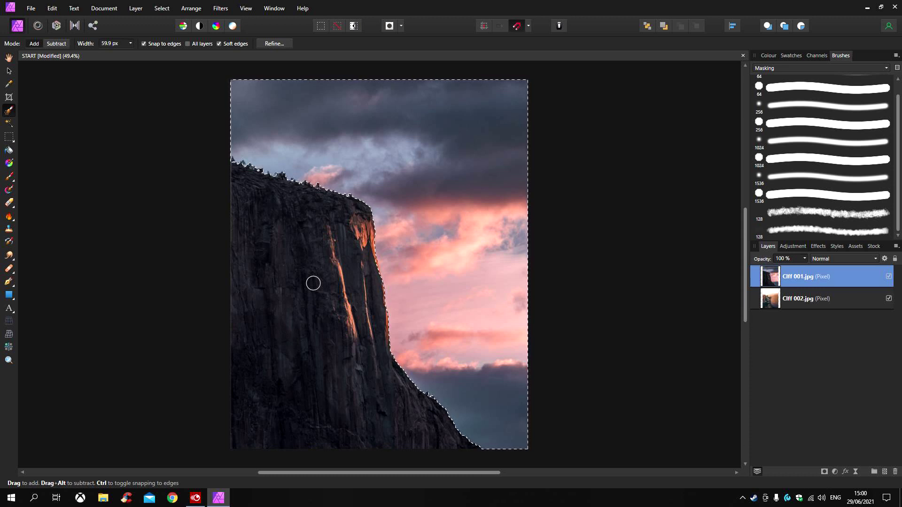
key(Delete)
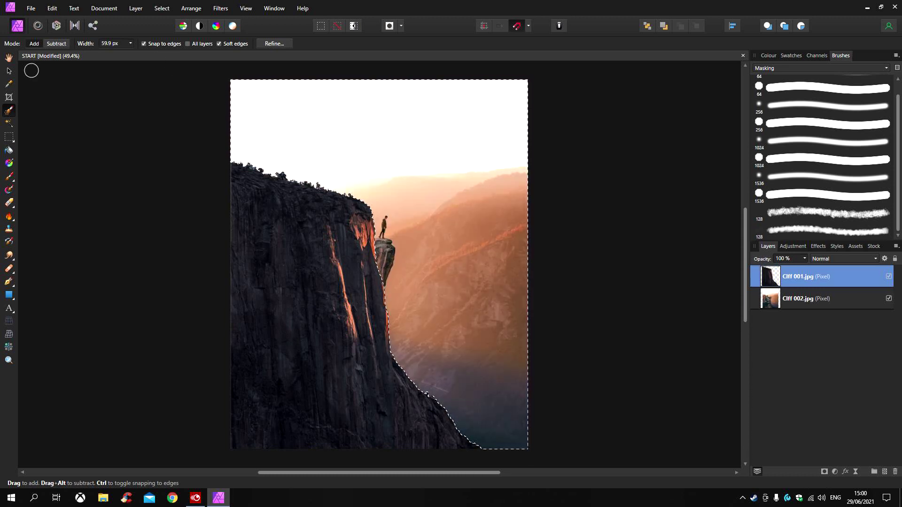
Step: Try moving the cliff layer, undo the move, and clear the selection
key(v)
drag(328, 276, 377, 226)
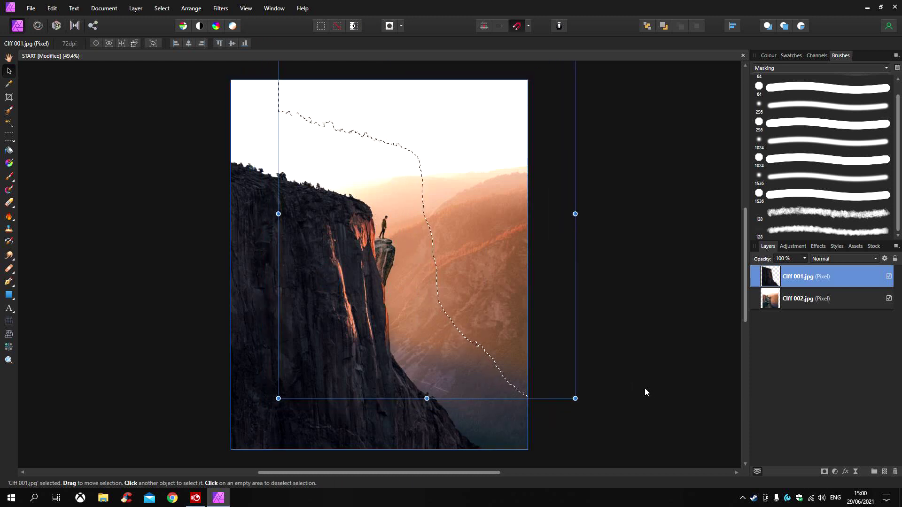
key(ctrl+z)
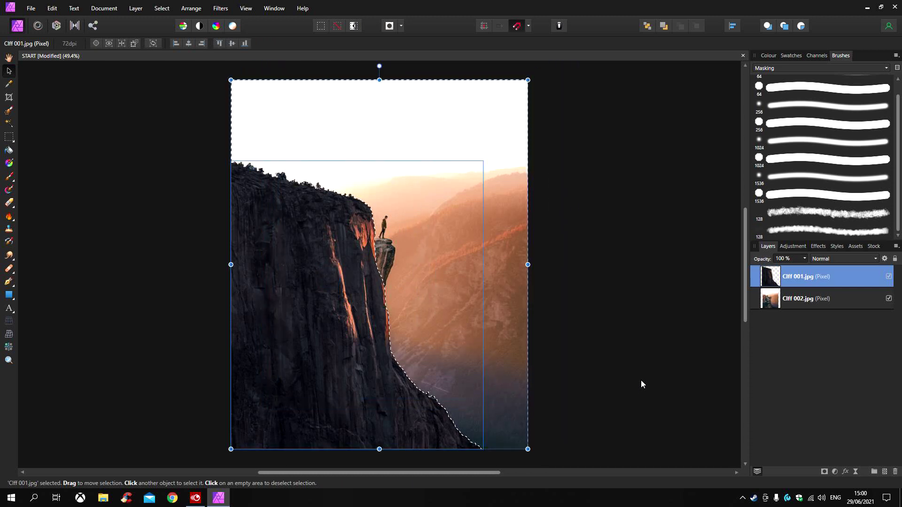
key(ctrl+d)
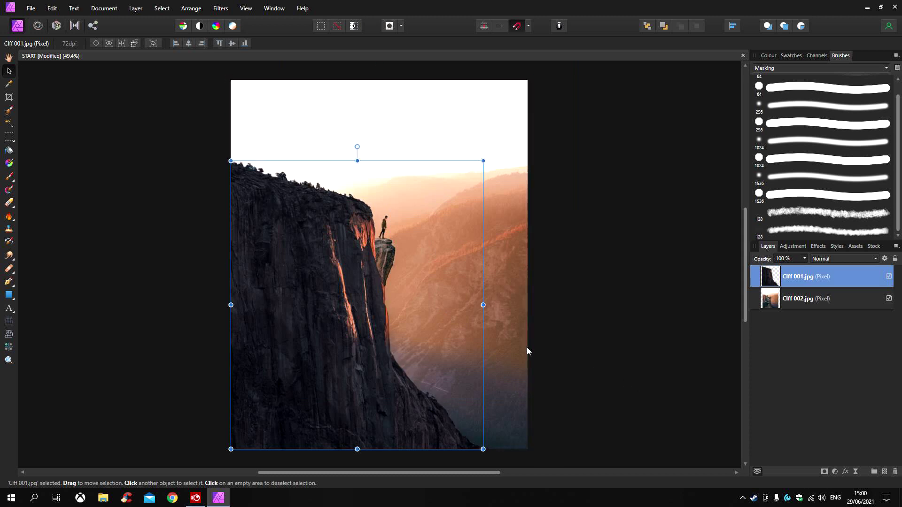
Step: Erase the treetops from the Cliff 001 rock and move it down beneath the man's ledge
drag(327, 306, 387, 258)
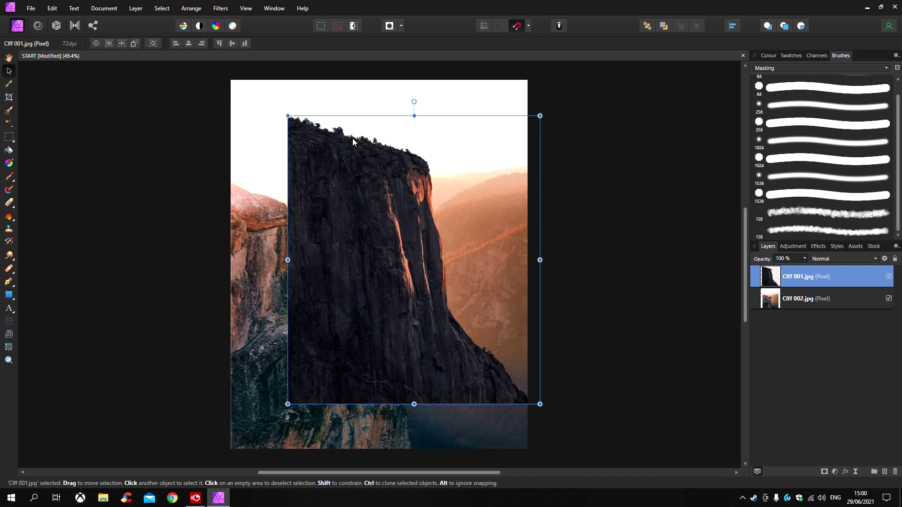
click(8, 203)
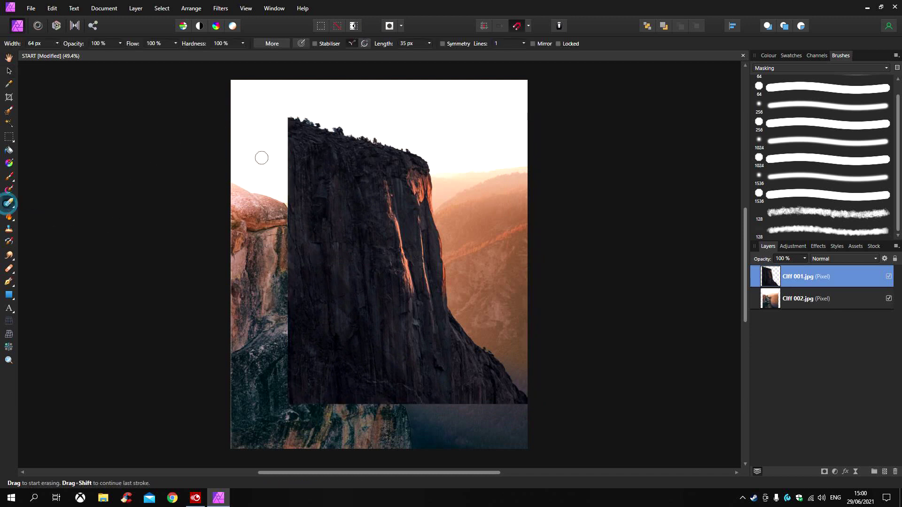
drag(283, 111, 410, 146)
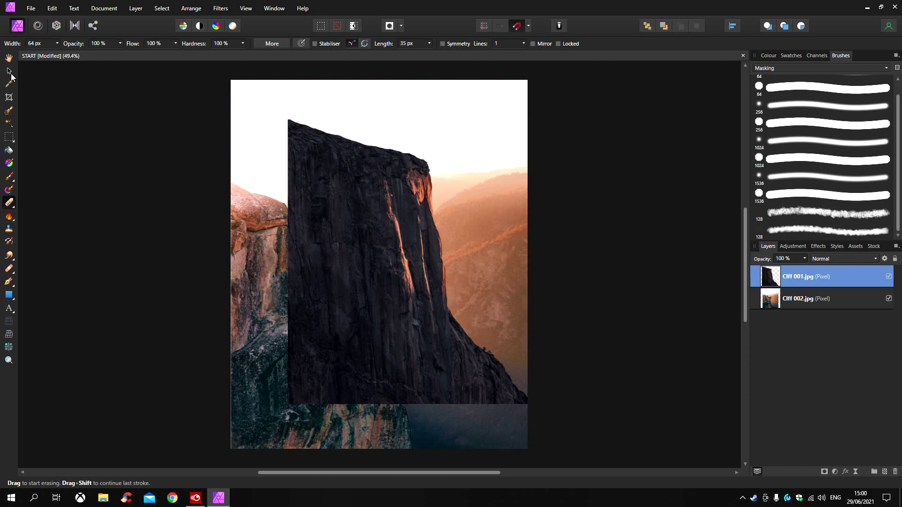
click(10, 71)
drag(363, 227, 381, 401)
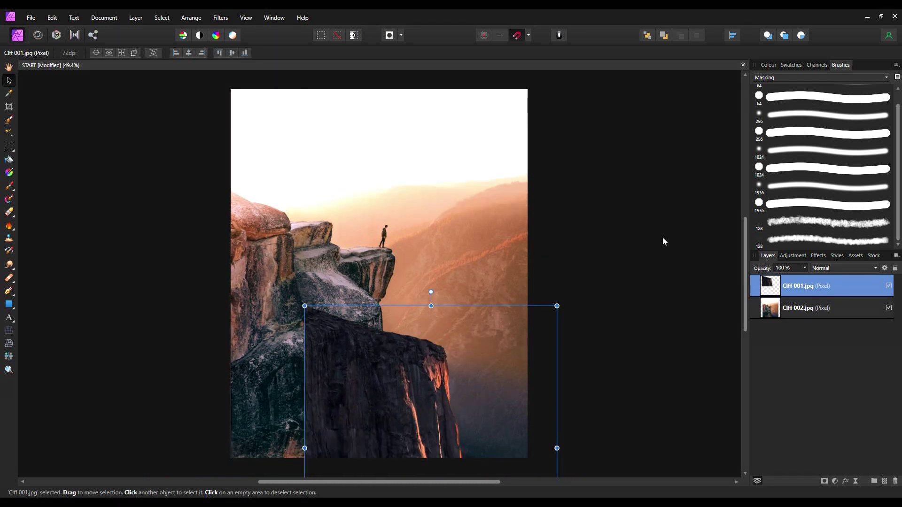
Step: Nest a Levels adjustment in Cliff 001 with white 56%, gamma 1.051, output 6–96%
click(836, 480)
click(776, 253)
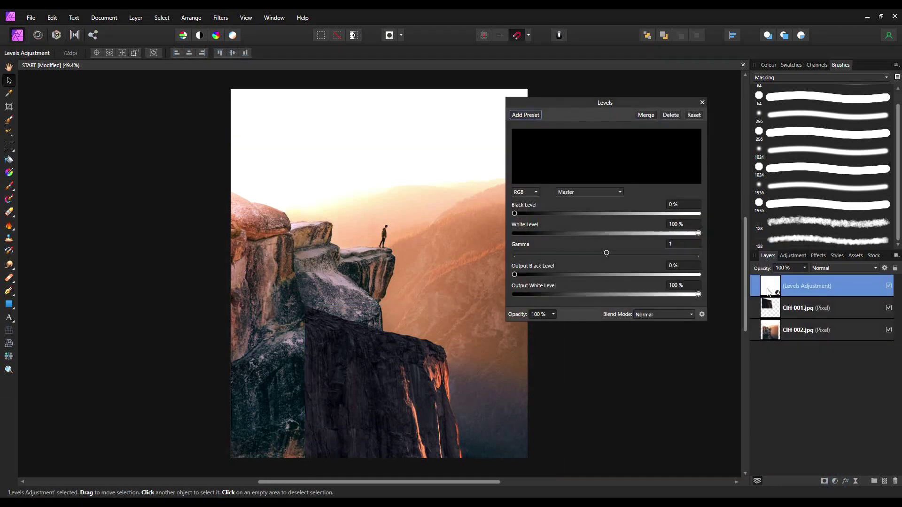
drag(771, 285, 791, 317)
drag(665, 104, 689, 88)
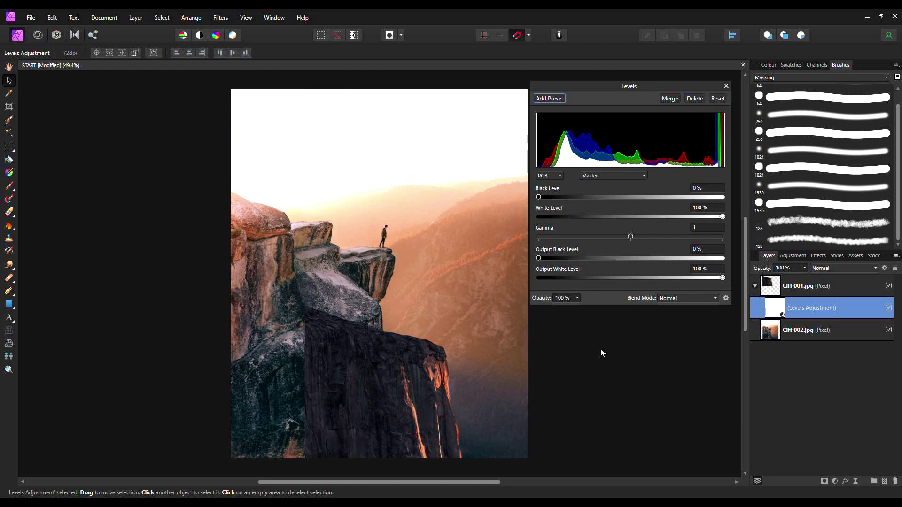
drag(540, 196, 539, 196)
drag(692, 218, 641, 219)
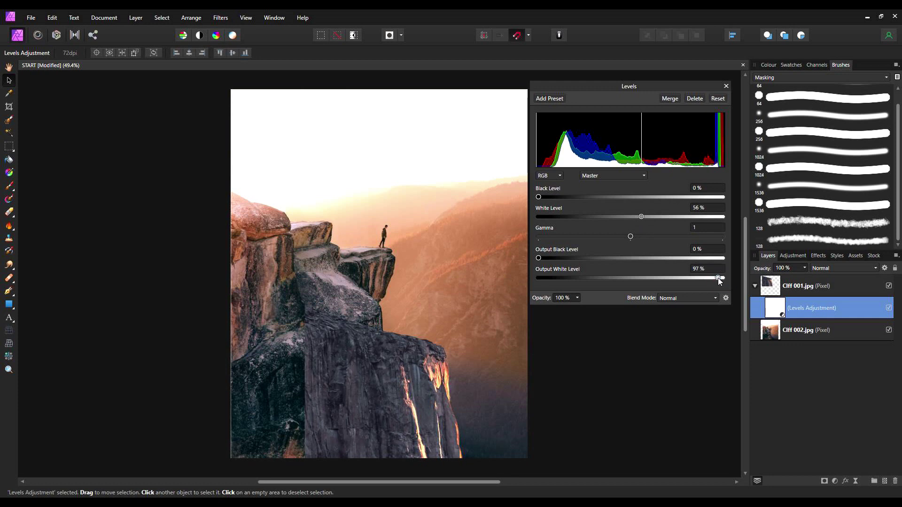
drag(539, 258, 543, 260)
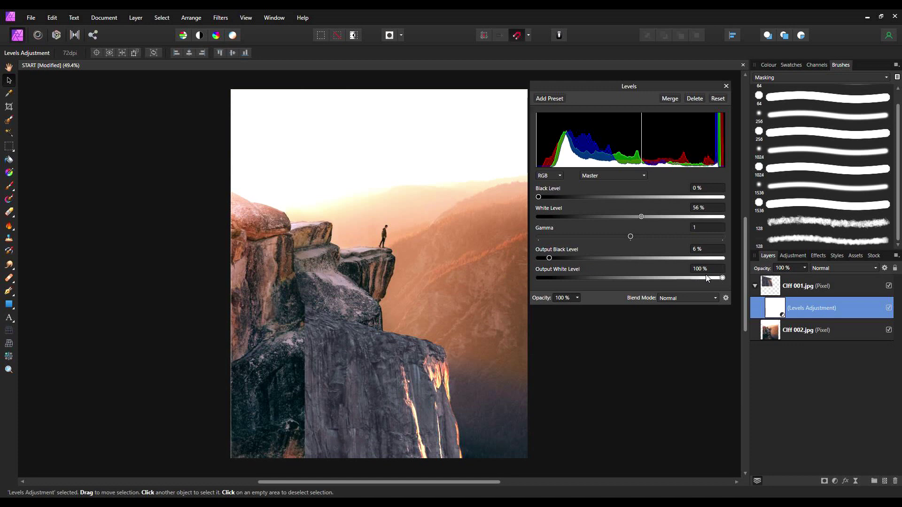
drag(721, 278, 716, 278)
drag(629, 236, 635, 236)
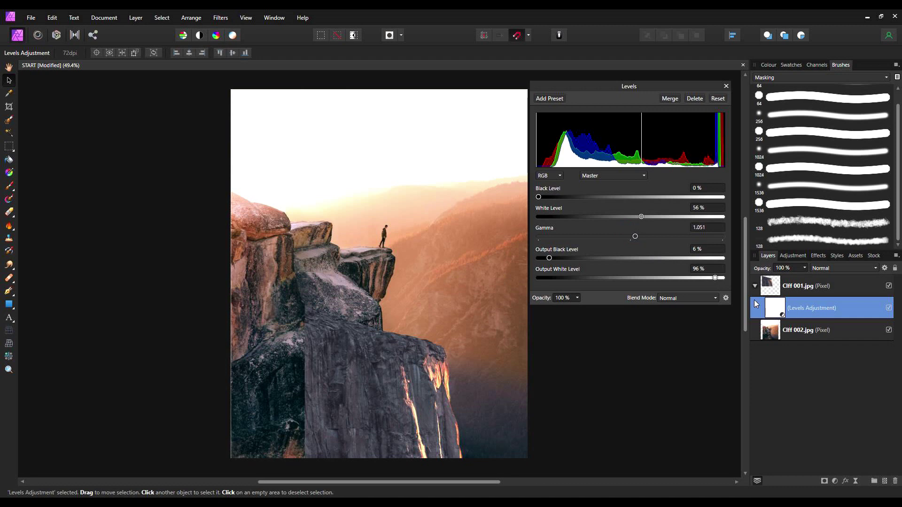
click(776, 291)
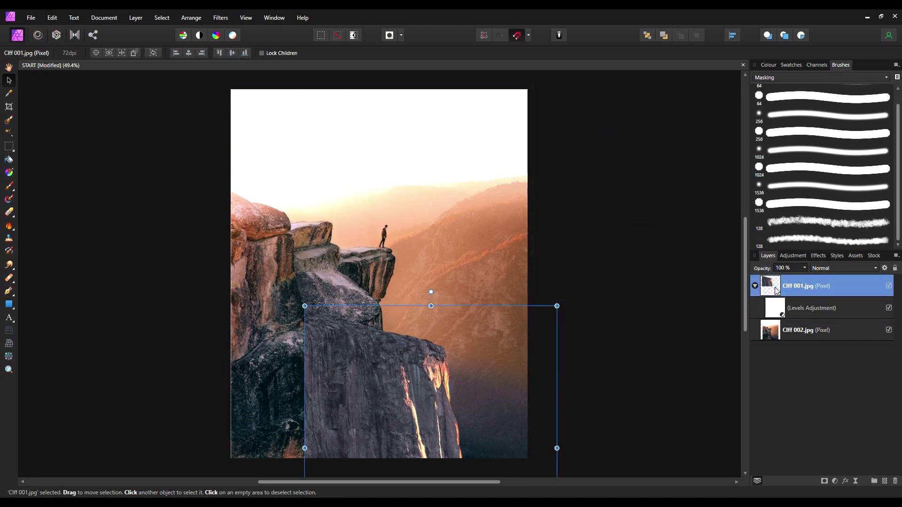
Step: Add a mask to Cliff 001, pick Textured Mask Brush 01, and zoom to 100% on the seam
click(824, 480)
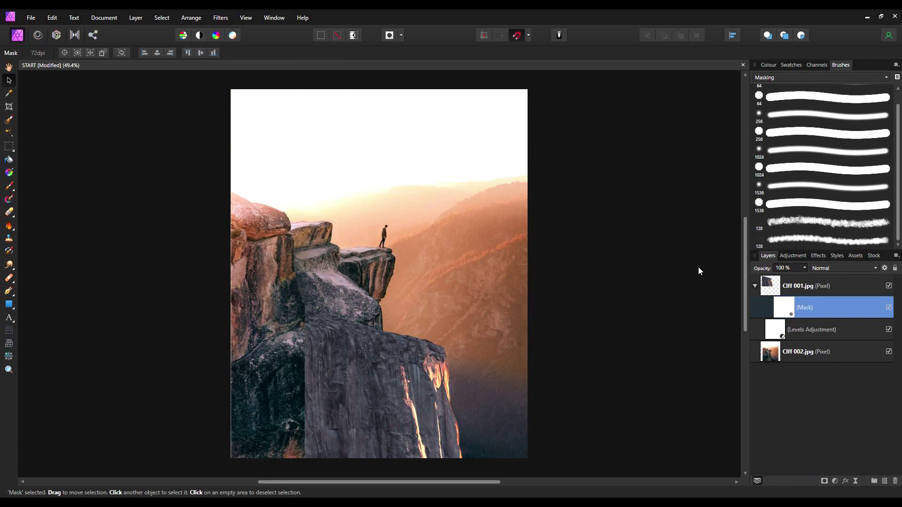
click(9, 186)
click(771, 66)
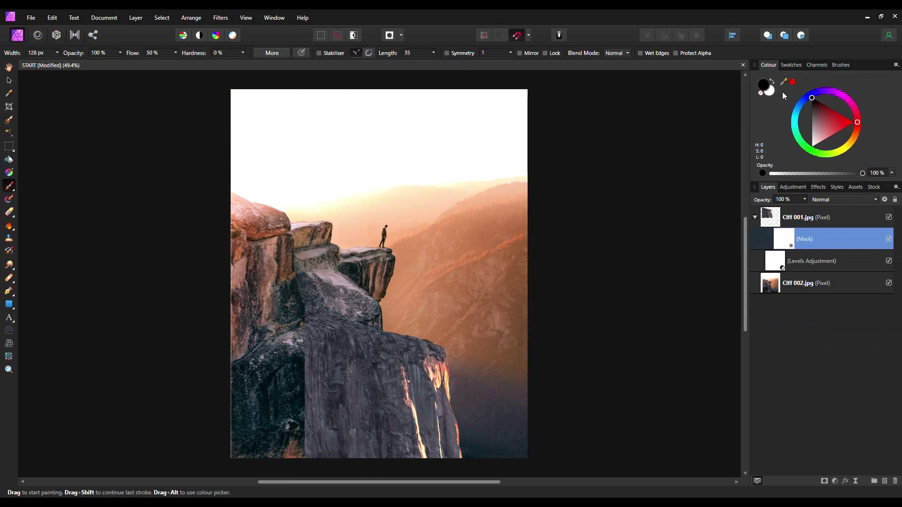
click(840, 66)
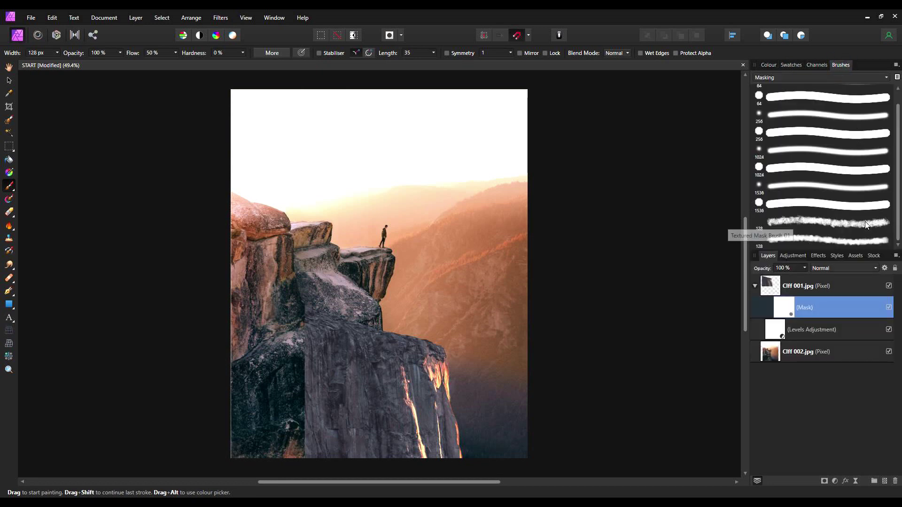
click(810, 219)
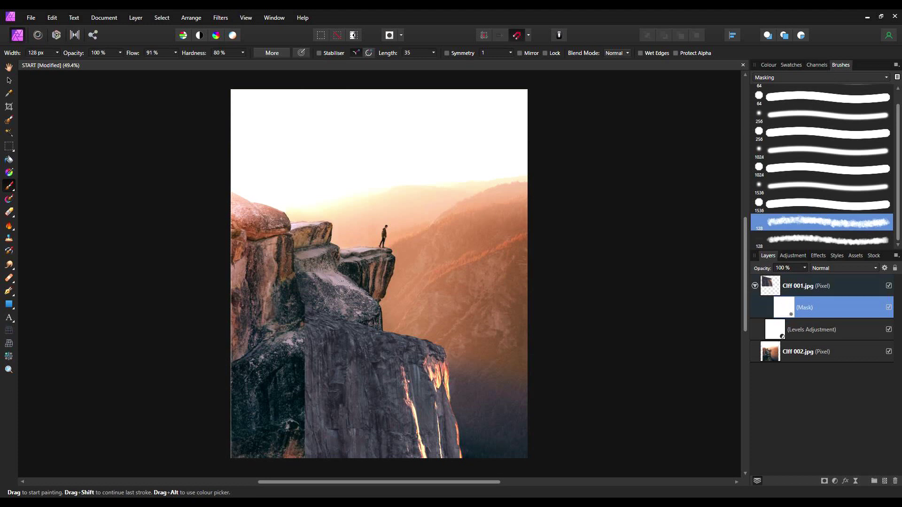
key(ctrl+1)
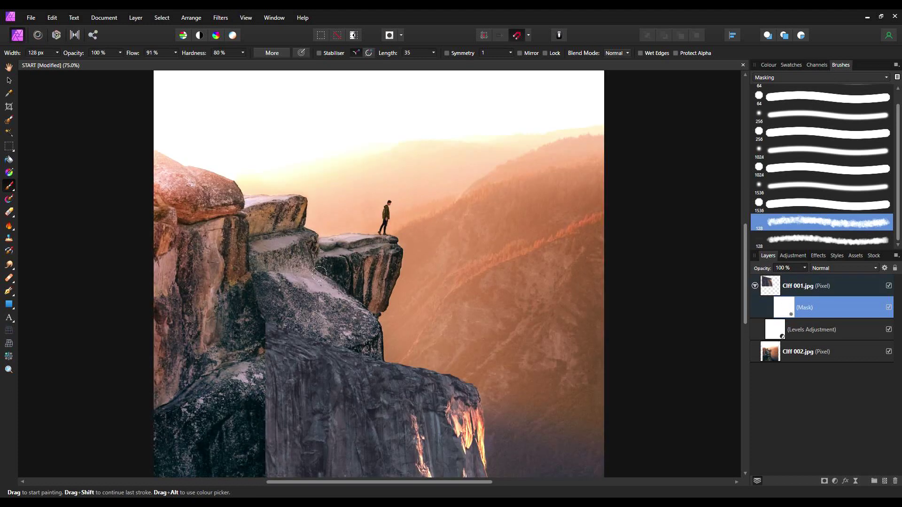
scroll(346, 295, down, 3)
Step: Paint the mask so the upper rock blends over the cliff's top and bottom-left edges
scroll(347, 295, down, 1)
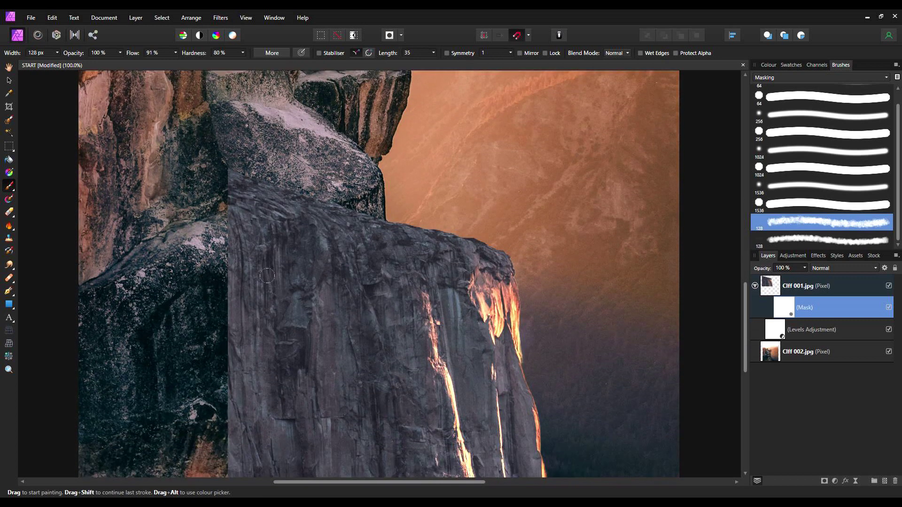
mouse_move(191, 179)
mouse_down()
mouse_move(209, 161)
mouse_move(209, 175)
mouse_move(252, 188)
mouse_move(230, 241)
mouse_move(212, 231)
mouse_move(234, 282)
mouse_move(250, 393)
mouse_move(226, 343)
mouse_move(189, 320)
mouse_move(199, 439)
mouse_move(241, 470)
mouse_up()
scroll(216, 370, down, 2)
mouse_move(215, 370)
mouse_down()
mouse_move(300, 399)
mouse_move(250, 231)
mouse_move(279, 249)
mouse_move(275, 181)
mouse_move(328, 144)
mouse_up()
mouse_move(261, 128)
mouse_down()
mouse_move(323, 159)
mouse_move(357, 150)
mouse_move(314, 122)
mouse_up()
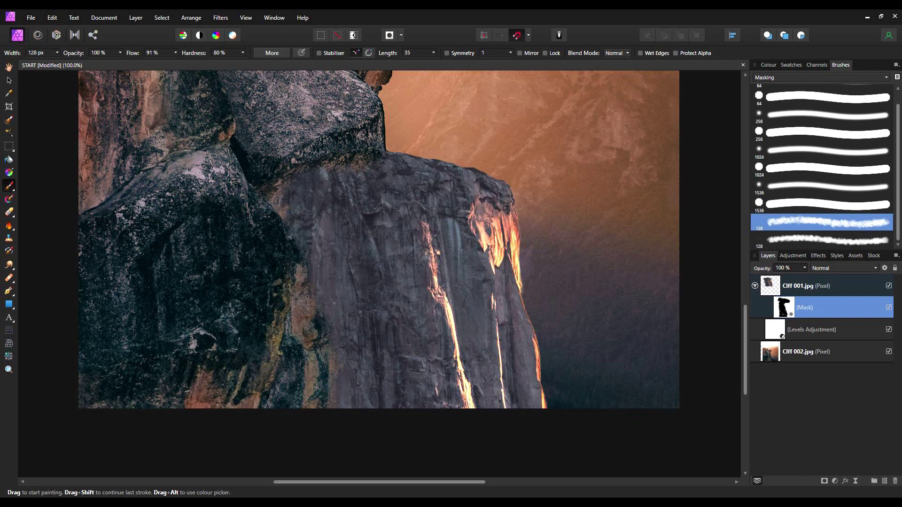
mouse_move(344, 122)
mouse_down()
mouse_move(261, 129)
mouse_move(265, 142)
mouse_move(285, 139)
mouse_move(252, 171)
mouse_move(263, 220)
mouse_up()
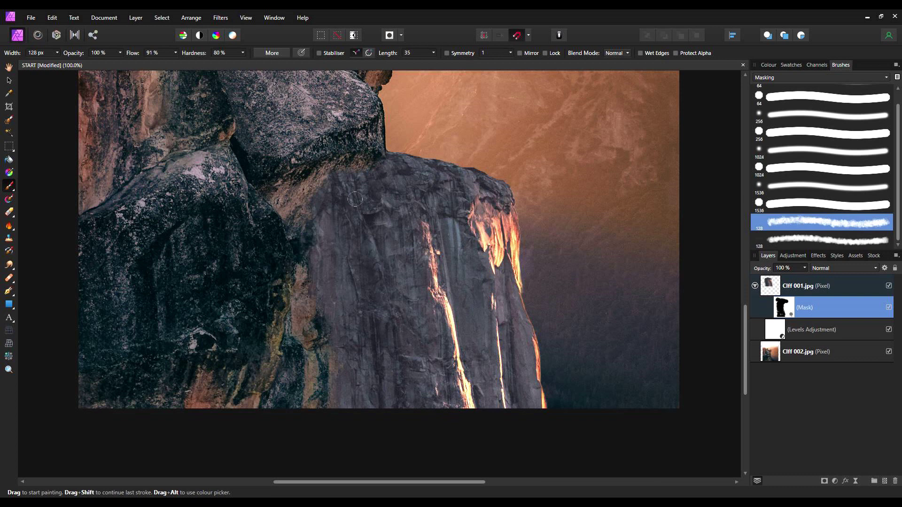
Step: Shrink the brush to 66.8 px and refine the mask along the cliff edge and face
mouse_move(365, 202)
mouse_down()
mouse_move(348, 174)
mouse_move(353, 165)
mouse_move(340, 164)
mouse_move(273, 190)
mouse_move(348, 165)
mouse_move(332, 162)
mouse_move(287, 185)
mouse_move(285, 204)
mouse_move(279, 193)
mouse_move(304, 234)
mouse_move(293, 300)
mouse_move(310, 300)
mouse_move(333, 345)
mouse_up()
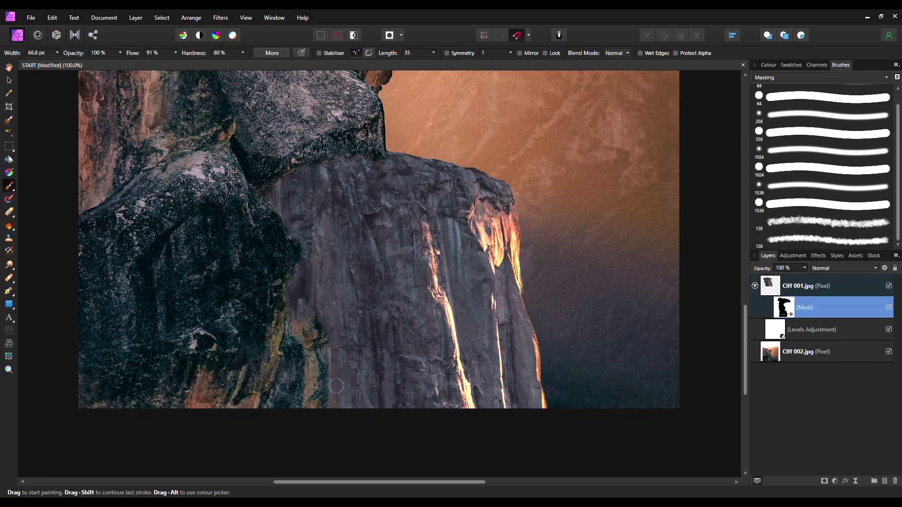
scroll(348, 347, down, 5)
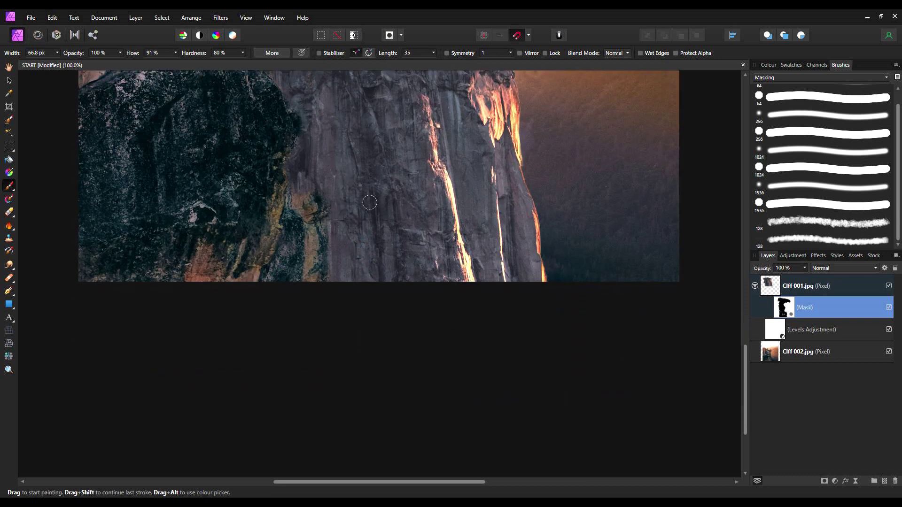
scroll(381, 228, up, 6)
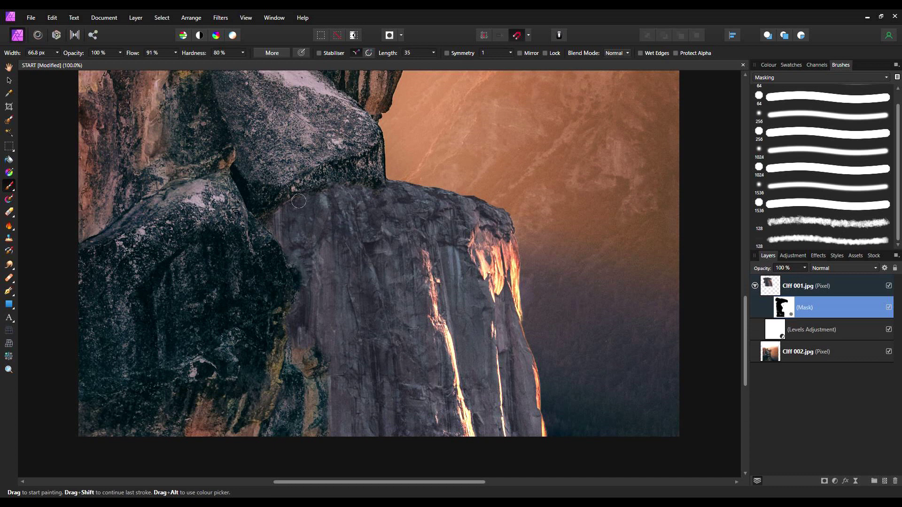
mouse_move(295, 204)
mouse_down()
mouse_move(274, 210)
mouse_move(366, 192)
mouse_move(355, 192)
mouse_move(378, 207)
mouse_move(352, 230)
mouse_up()
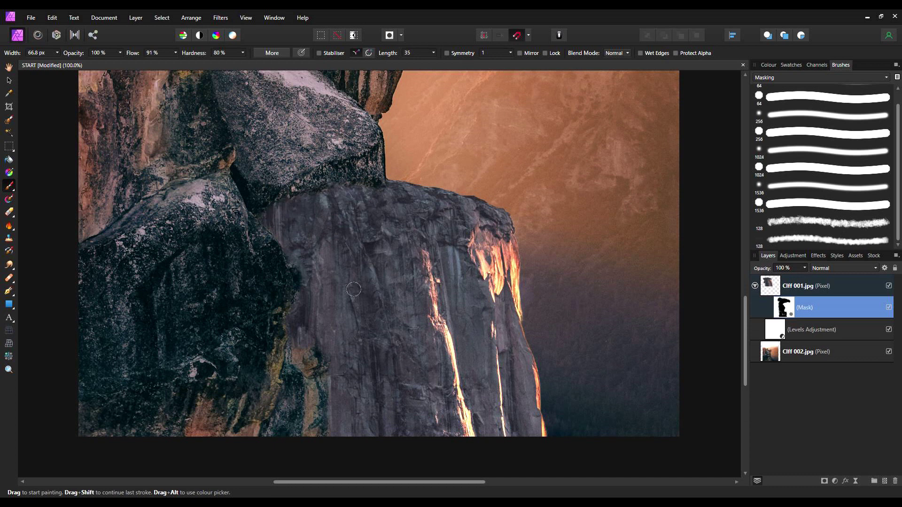
mouse_move(337, 319)
mouse_down()
mouse_move(321, 311)
mouse_move(341, 312)
mouse_move(328, 314)
mouse_move(321, 332)
mouse_up()
scroll(324, 313, down, 1)
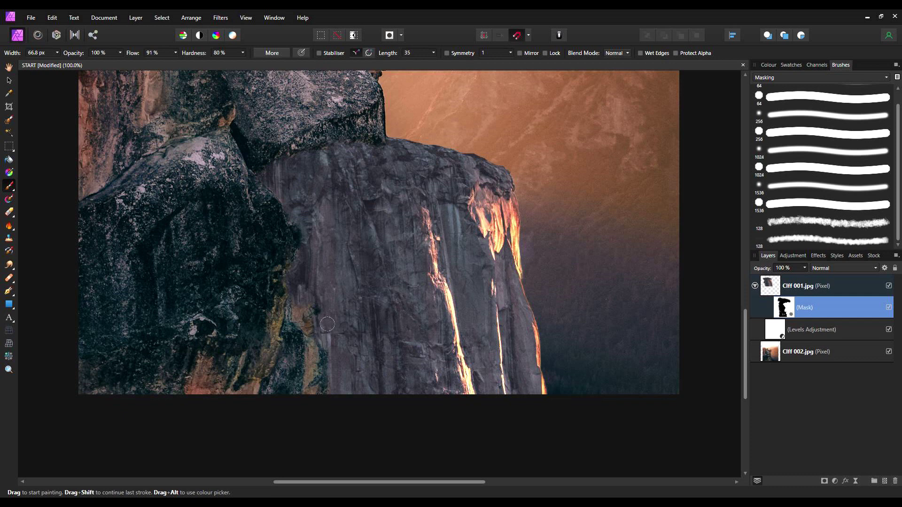
scroll(321, 332, down, 2)
click(336, 311)
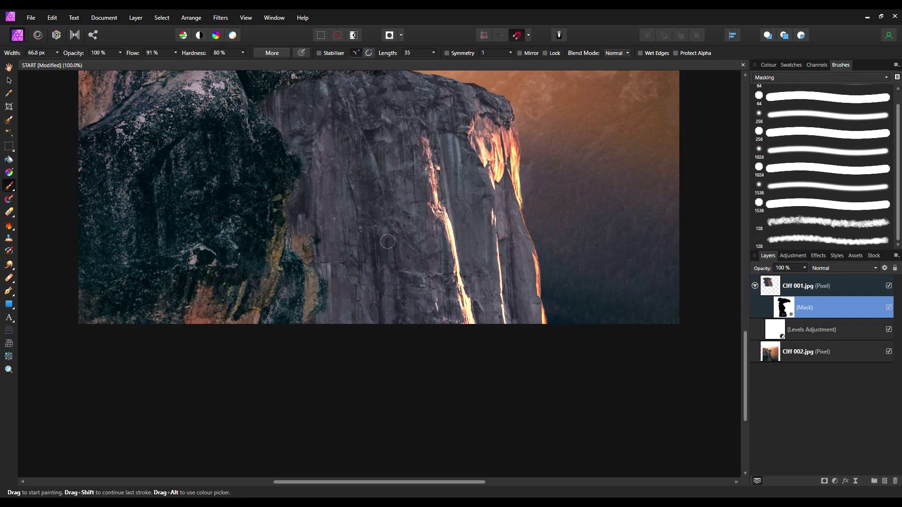
scroll(391, 242, up, 2)
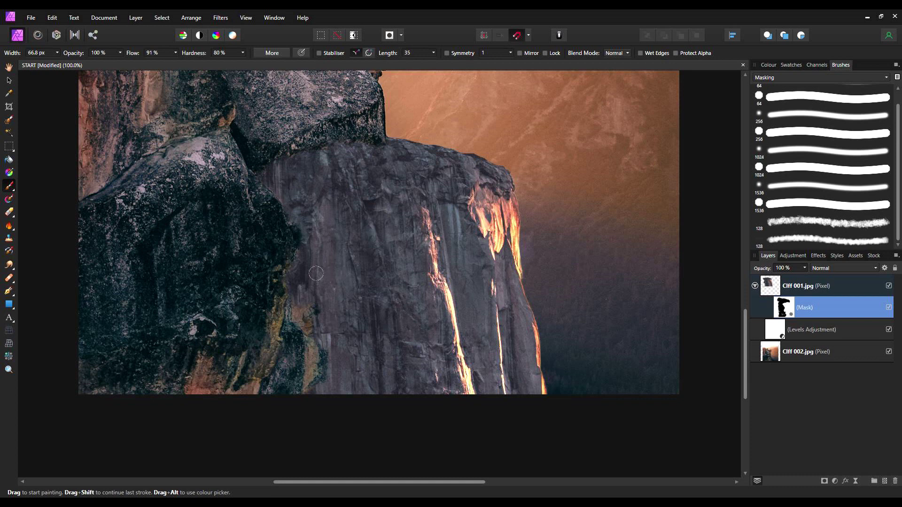
scroll(369, 310, down, 1)
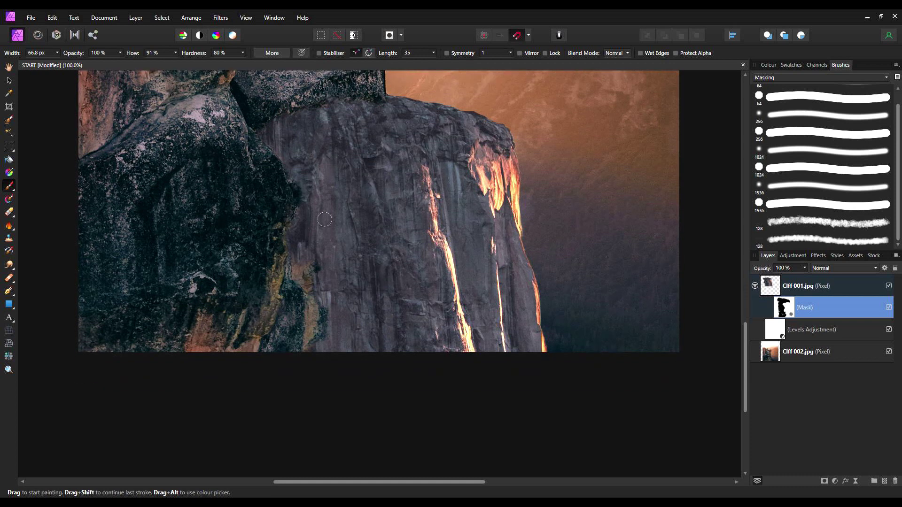
scroll(334, 309, up, 4)
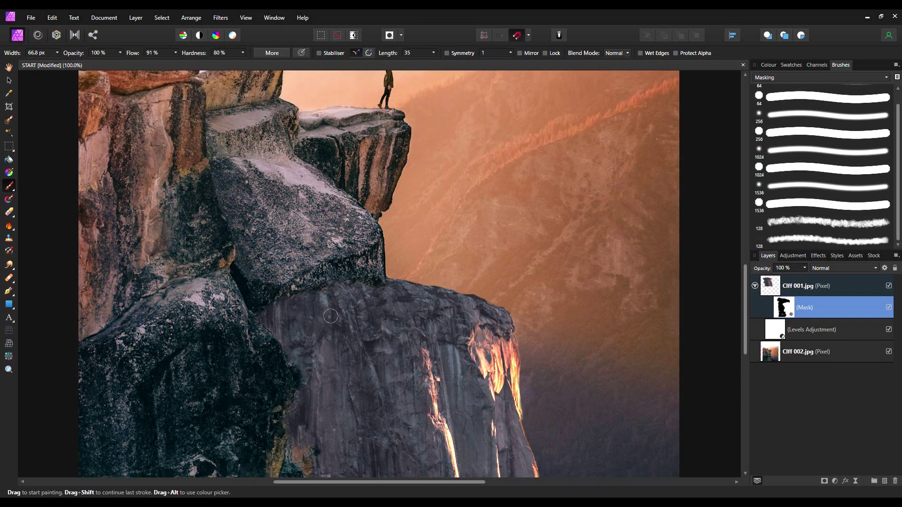
scroll(330, 316, down, 2)
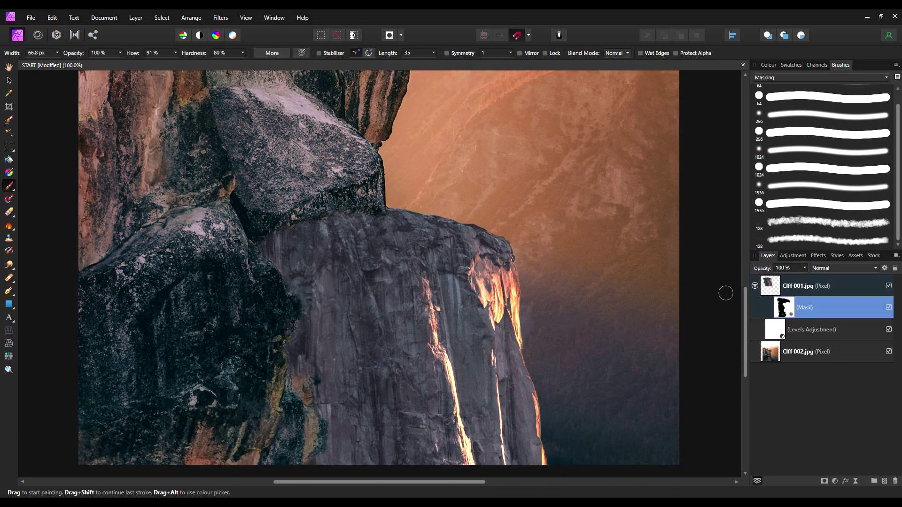
key(ctrl+0)
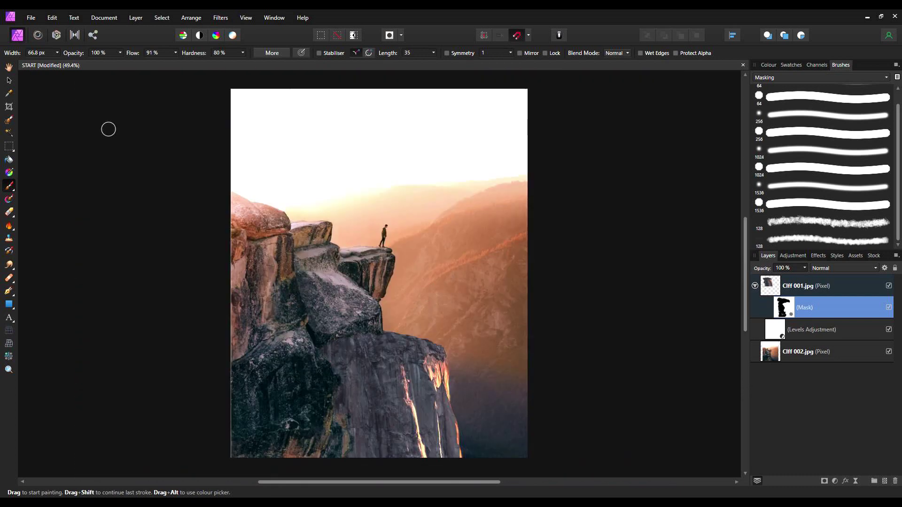
Step: Switch to the Move Tool, deselect the mask layer, and show the Assets panel
click(9, 81)
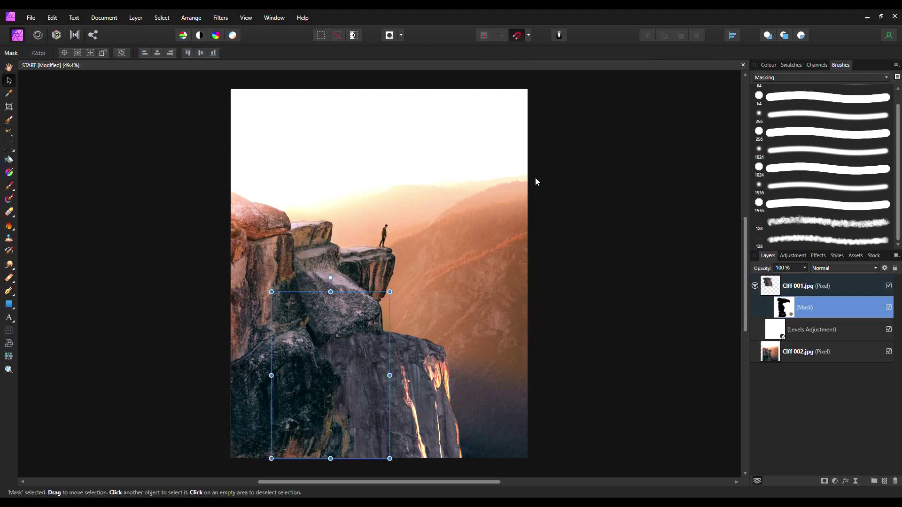
click(669, 277)
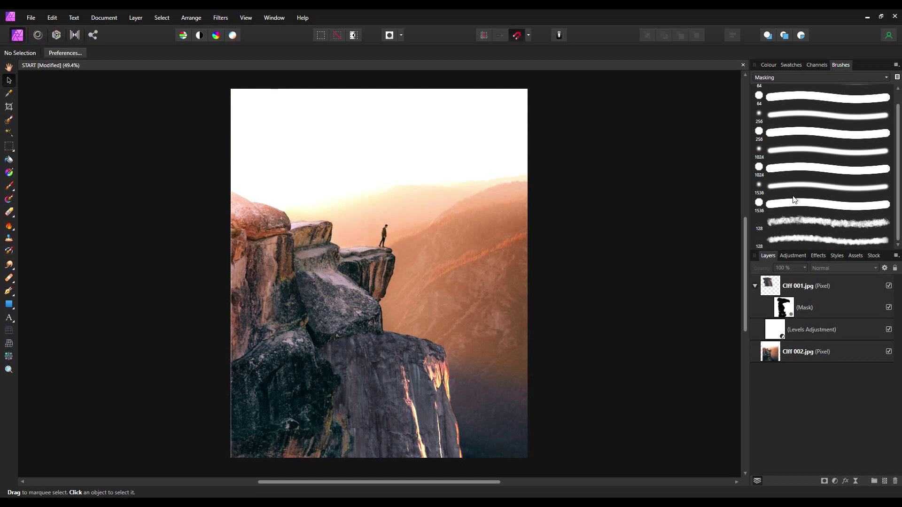
click(855, 255)
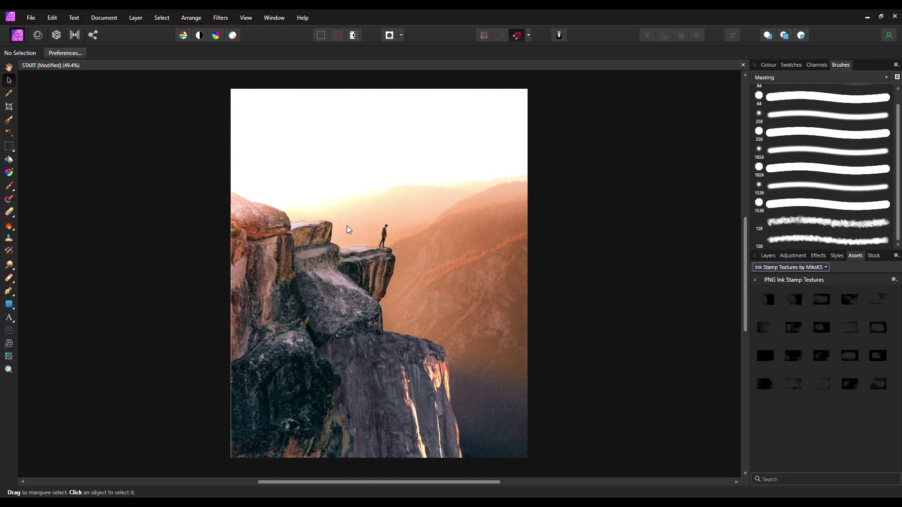
Step: Place a Fog Overlays by Paper Farms asset over the cliff base and widen it across the frame
click(793, 268)
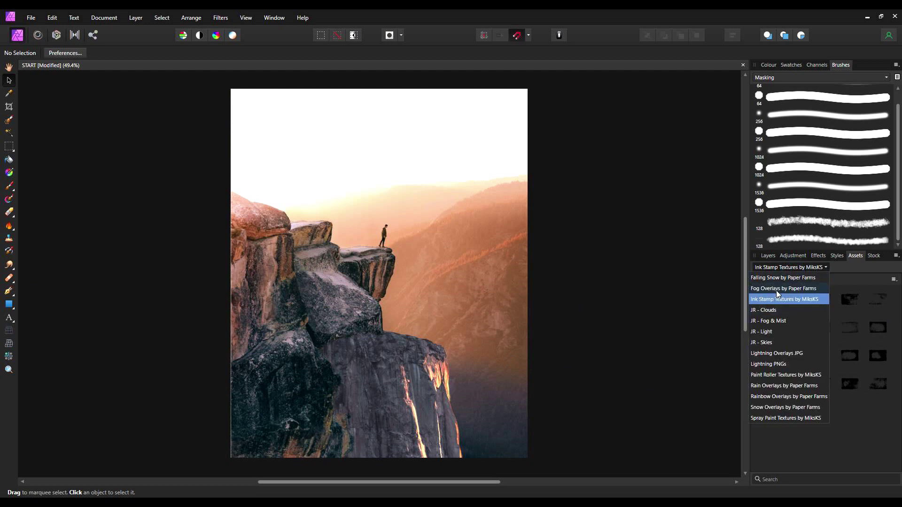
click(776, 289)
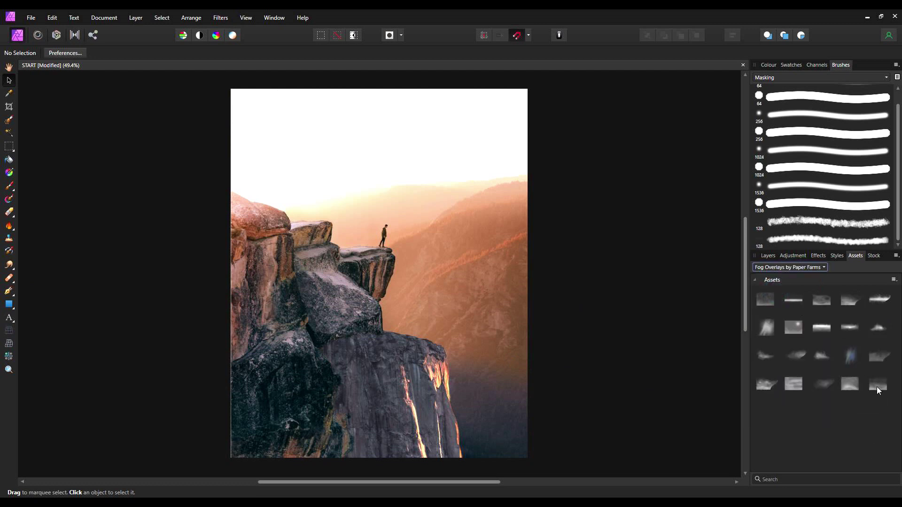
drag(877, 381, 254, 319)
drag(166, 287, 541, 385)
drag(282, 371, 328, 317)
drag(529, 355, 537, 353)
drag(232, 359, 215, 359)
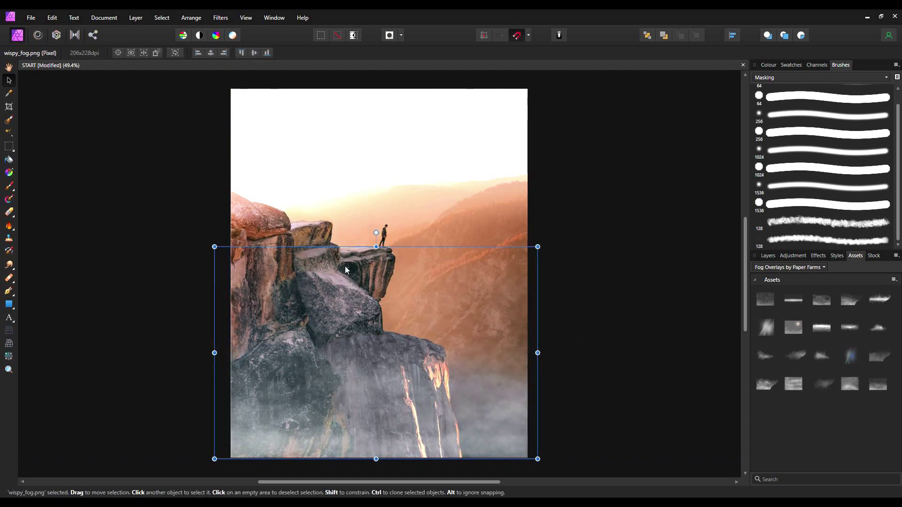
drag(376, 247, 379, 274)
click(640, 351)
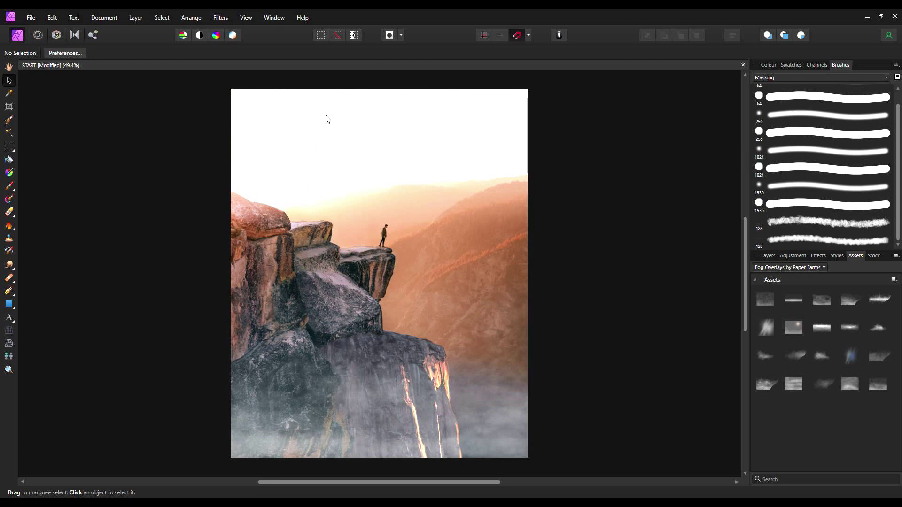
Step: Place sky 02.jpg over the upper canvas and nudge it slightly down and left
click(31, 17)
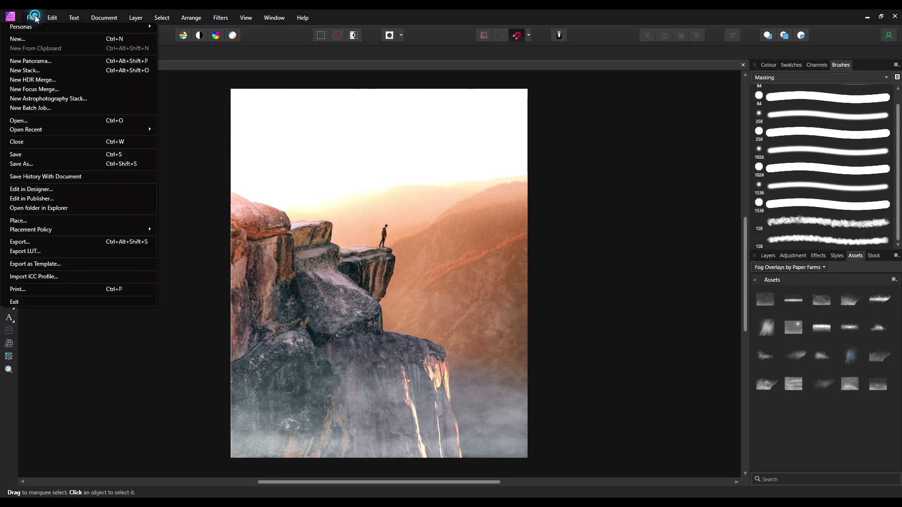
click(15, 221)
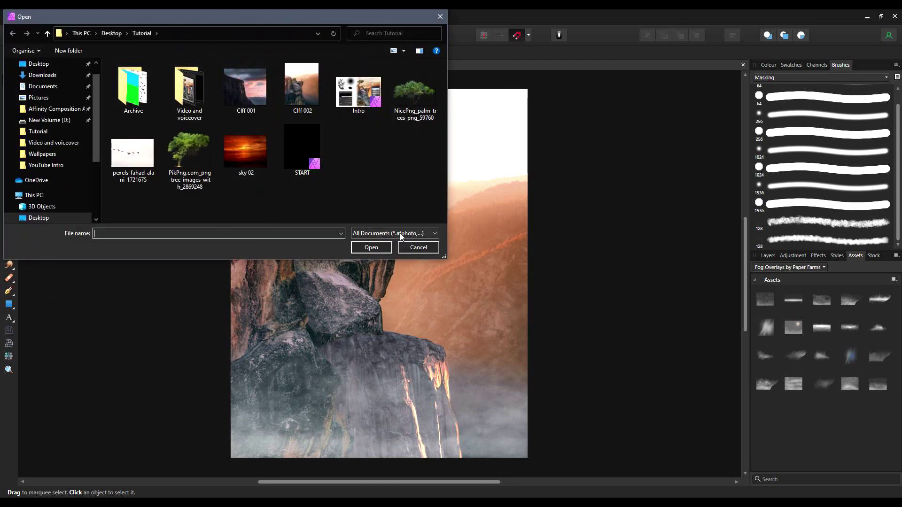
double_click(247, 152)
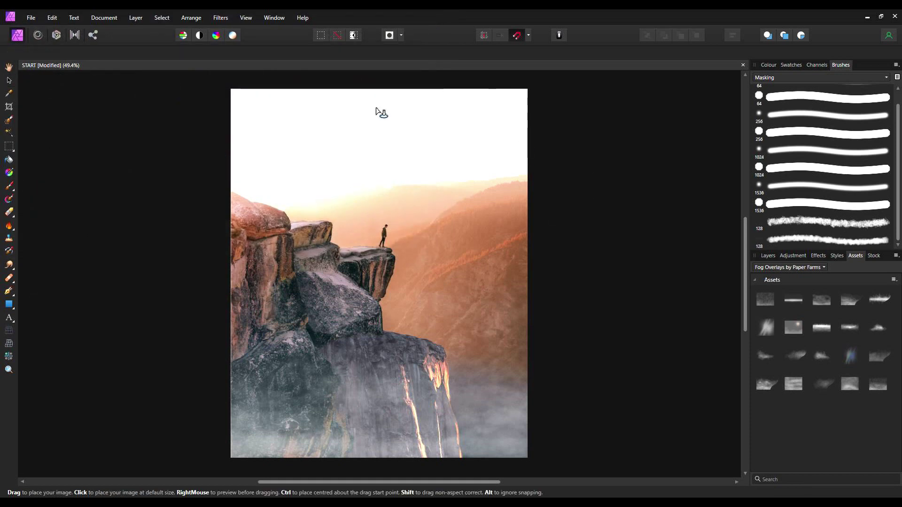
drag(214, 79, 589, 299)
drag(371, 226, 365, 238)
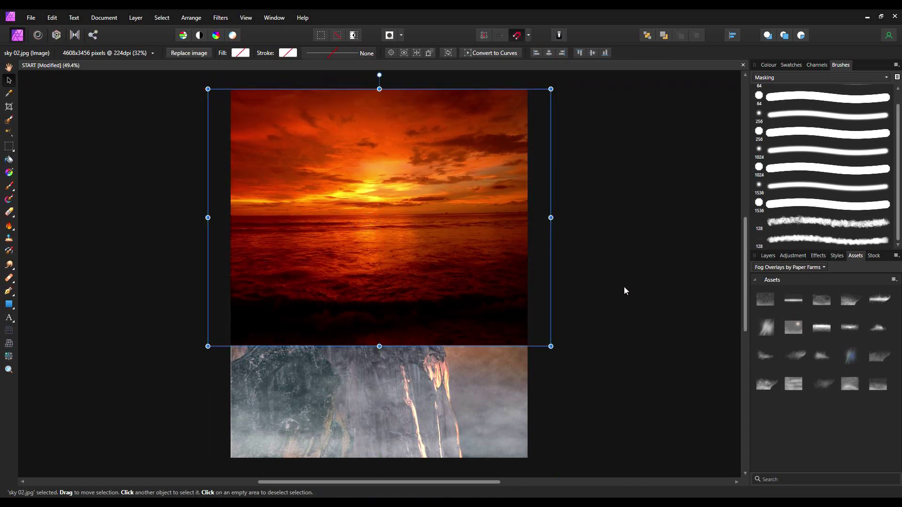
Step: Add a Vibrance adjustment at −13% vibrance and −64% saturation, nested inside the sky 02.jpg layer
click(768, 256)
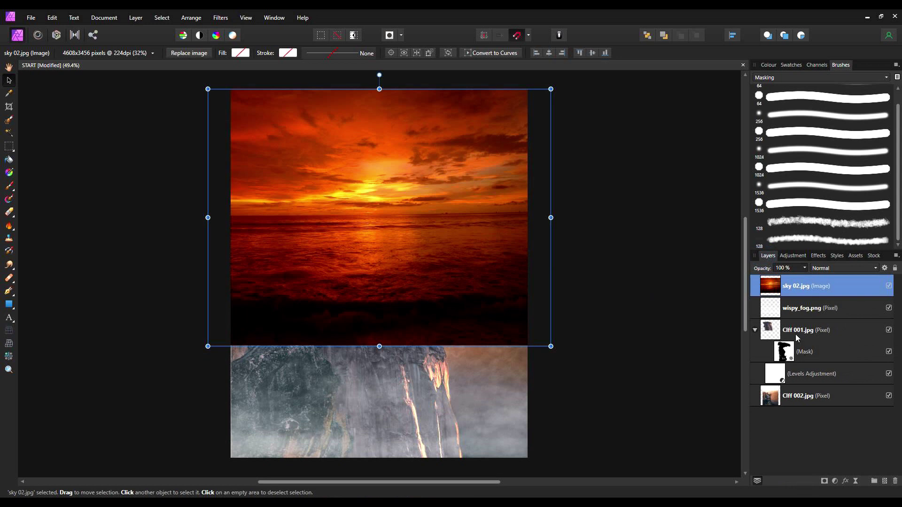
click(837, 482)
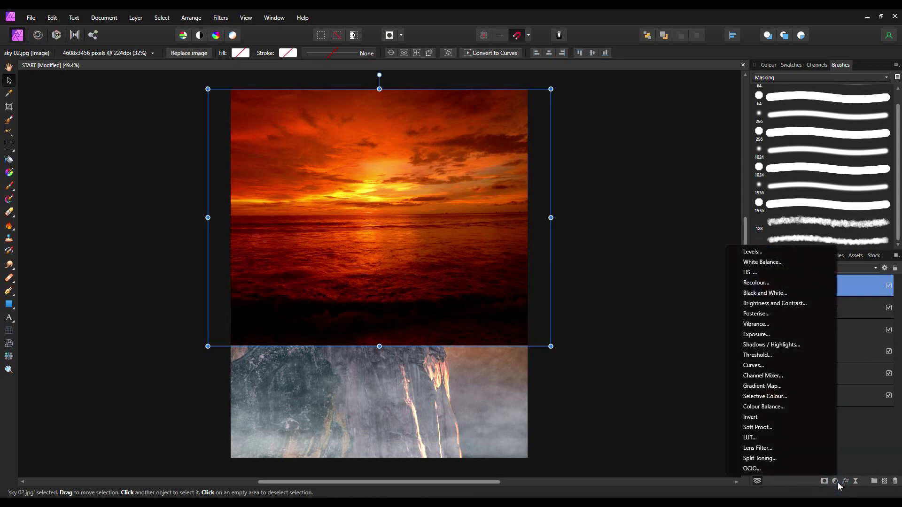
click(755, 324)
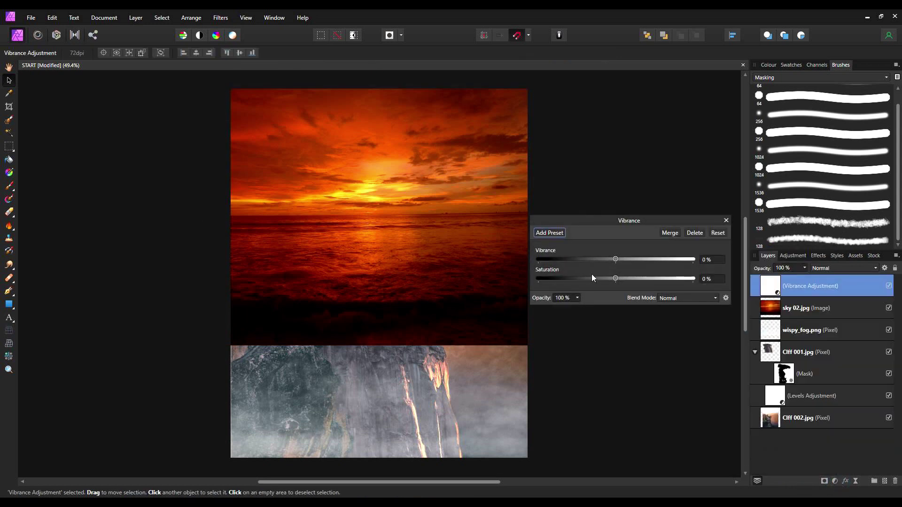
drag(653, 225, 657, 192)
drag(770, 286, 796, 319)
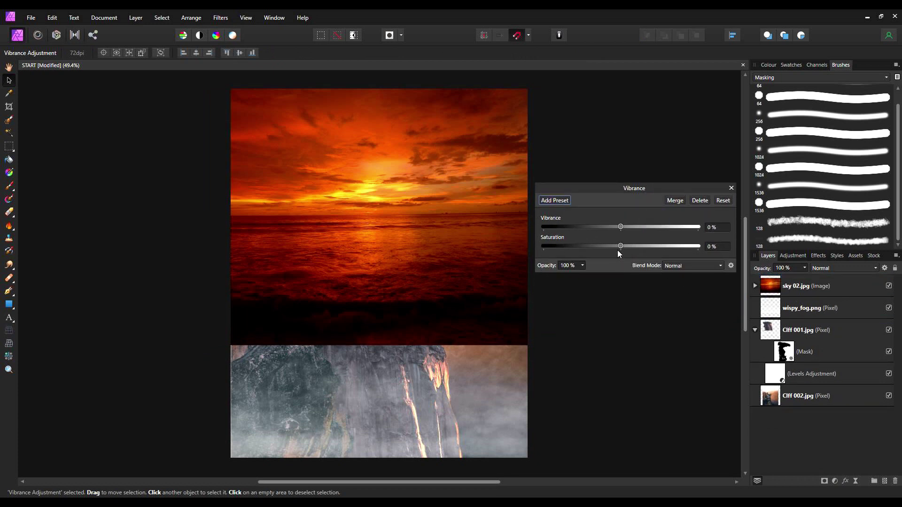
drag(621, 246, 565, 249)
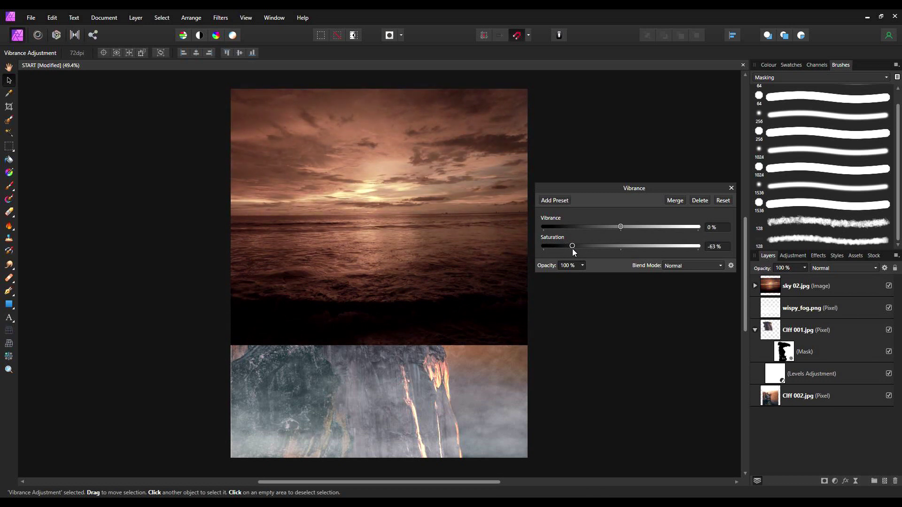
drag(573, 249, 570, 249)
drag(633, 227, 609, 229)
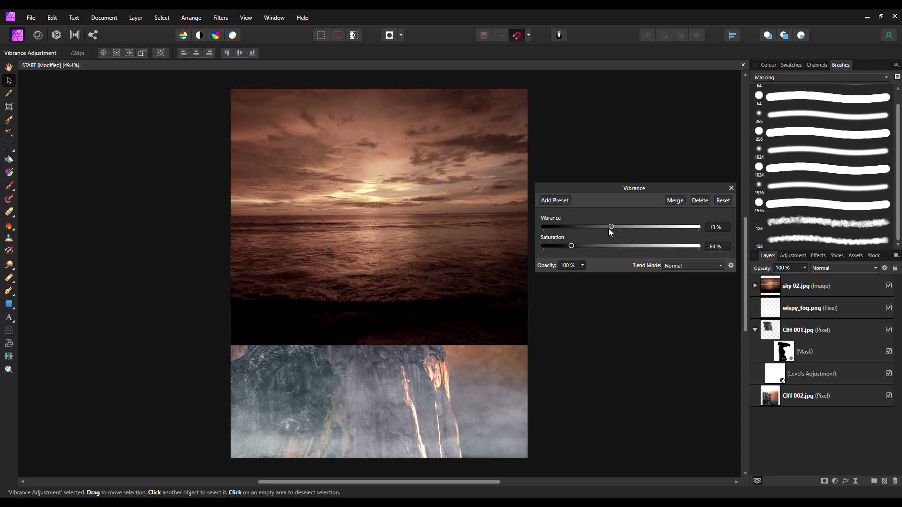
click(731, 188)
click(755, 285)
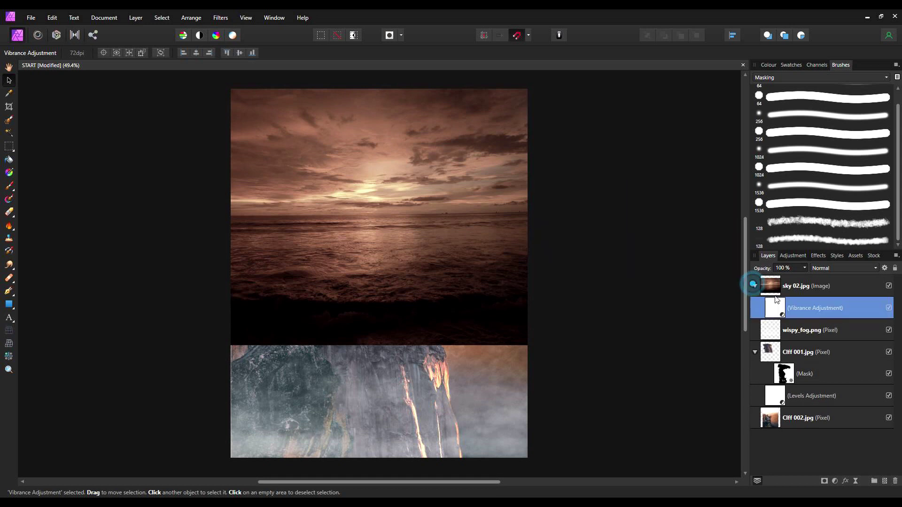
click(772, 294)
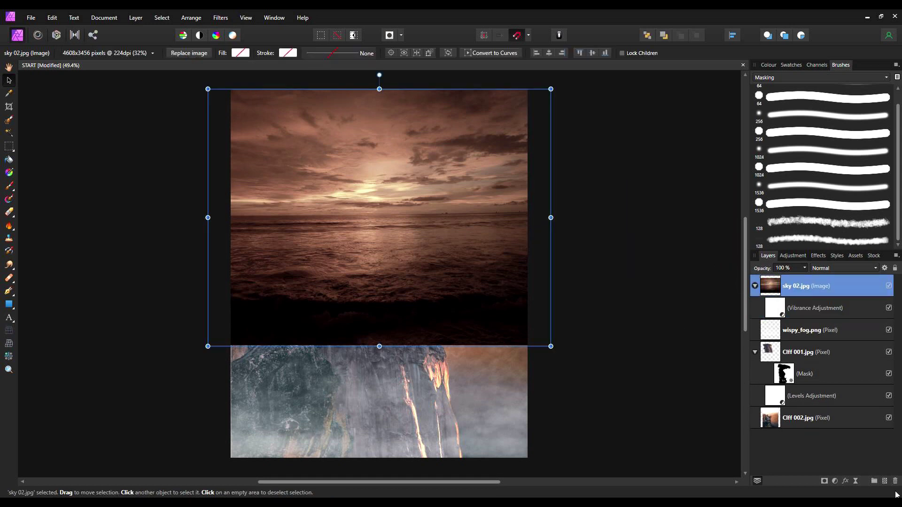
Step: Add an inverted black mask to sky 02.jpg and set up a soft 256 px white brush
click(824, 481)
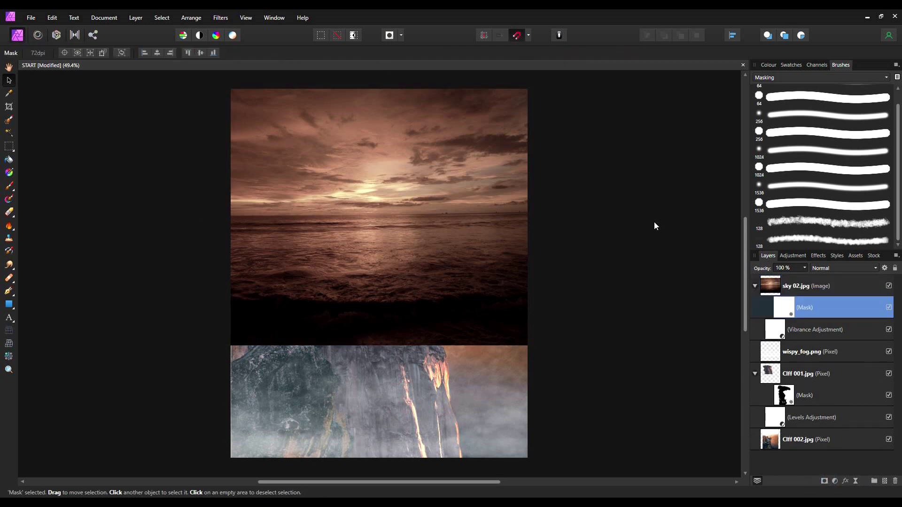
key(ctrl+i)
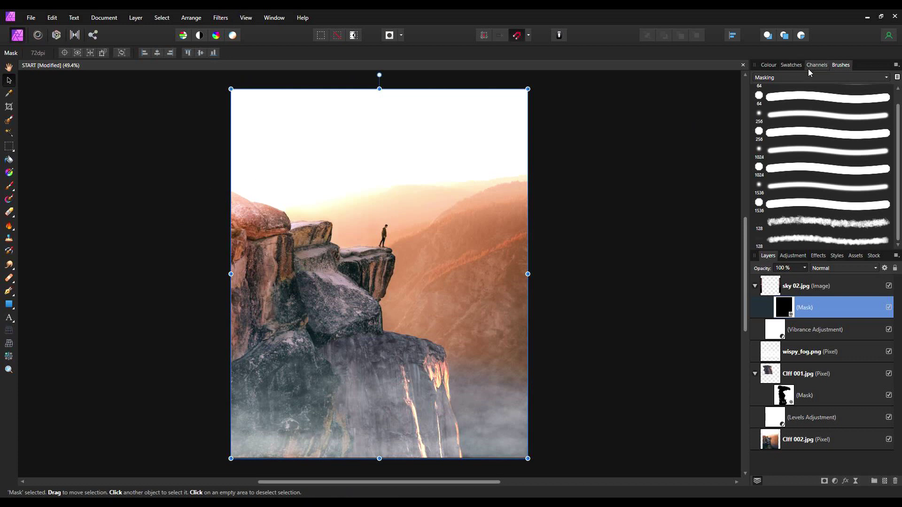
scroll(800, 155, up, 1)
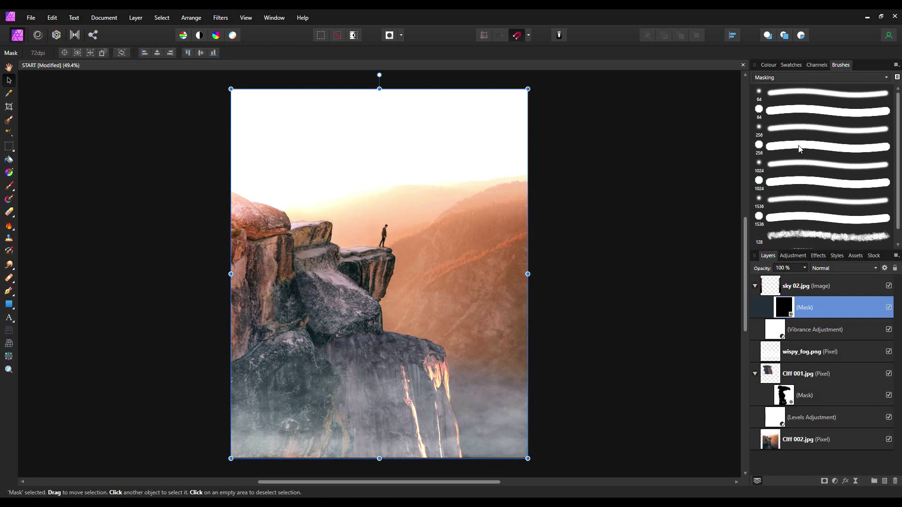
click(792, 129)
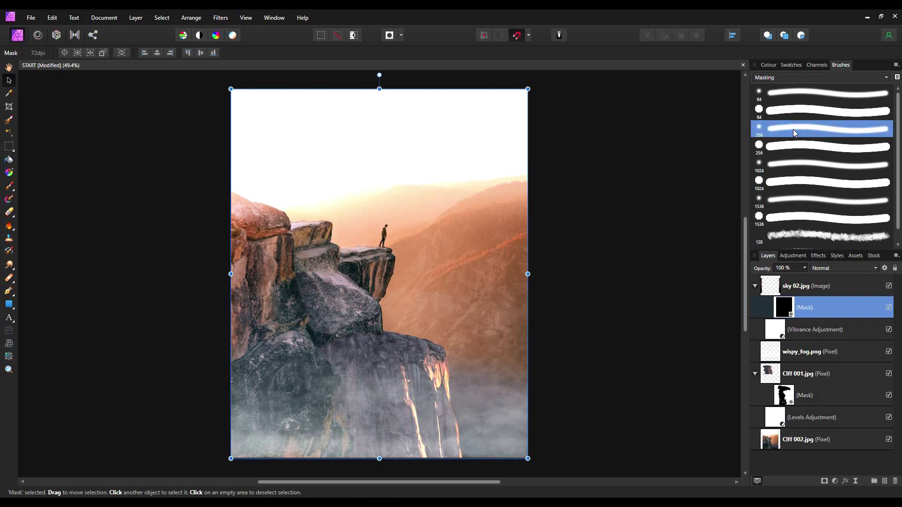
click(768, 66)
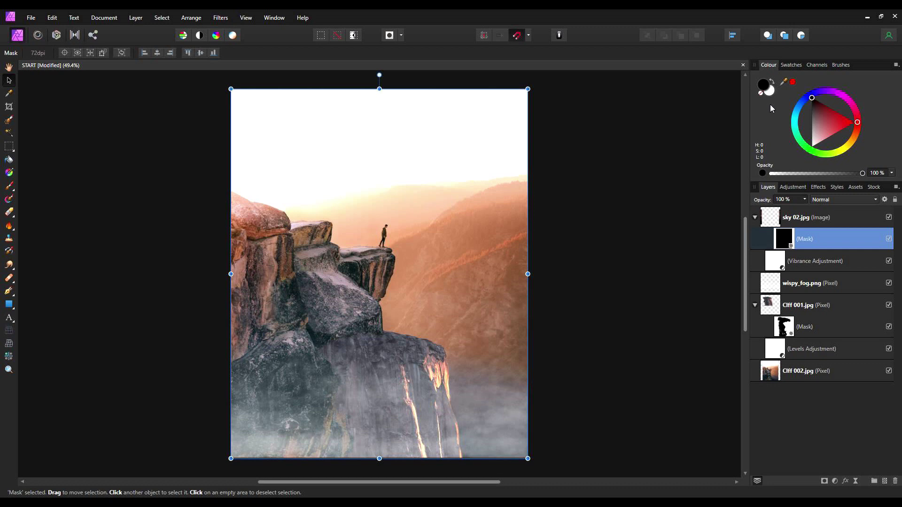
key(x)
Step: Paint white on the mask with a 681 px brush to reveal clouds across the top and right mountains
click(9, 186)
click(306, 92)
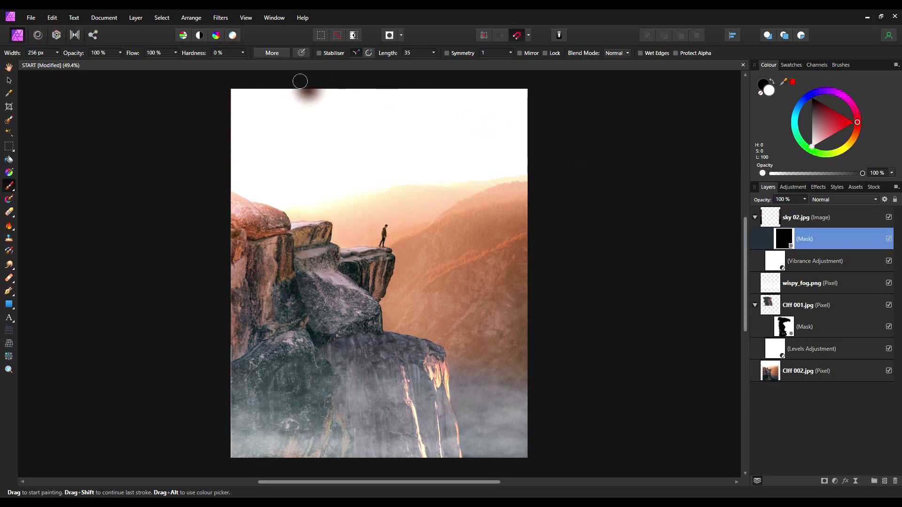
key(bracketright)
key(bracketright)
key(bracketright)
mouse_move(298, 77)
mouse_down()
mouse_move(269, 100)
mouse_move(245, 78)
mouse_up()
key(ctrl+z)
key(ctrl+z)
key(ctrl+z)
key(ctrl+z)
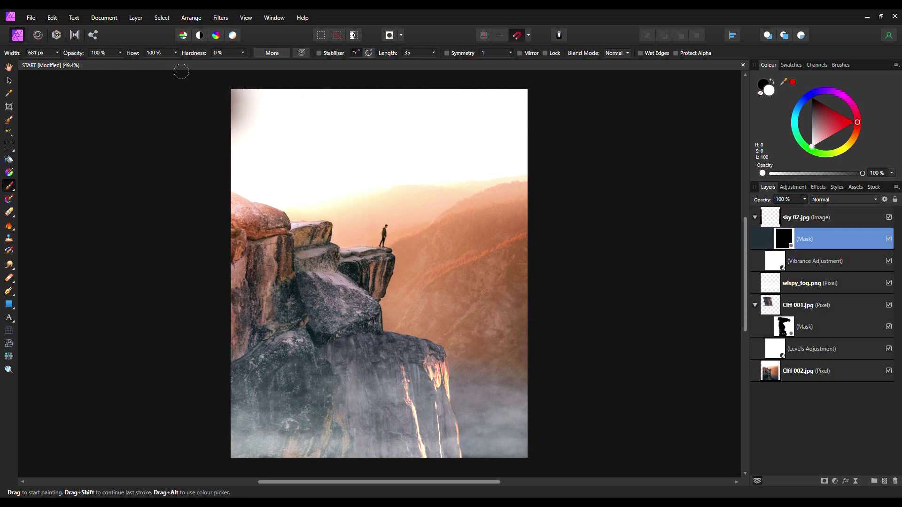
mouse_move(152, 71)
mouse_down()
mouse_move(355, 53)
mouse_move(470, 59)
mouse_move(509, 73)
mouse_move(467, 87)
mouse_move(341, 91)
mouse_move(270, 105)
mouse_move(226, 95)
mouse_move(188, 67)
mouse_up()
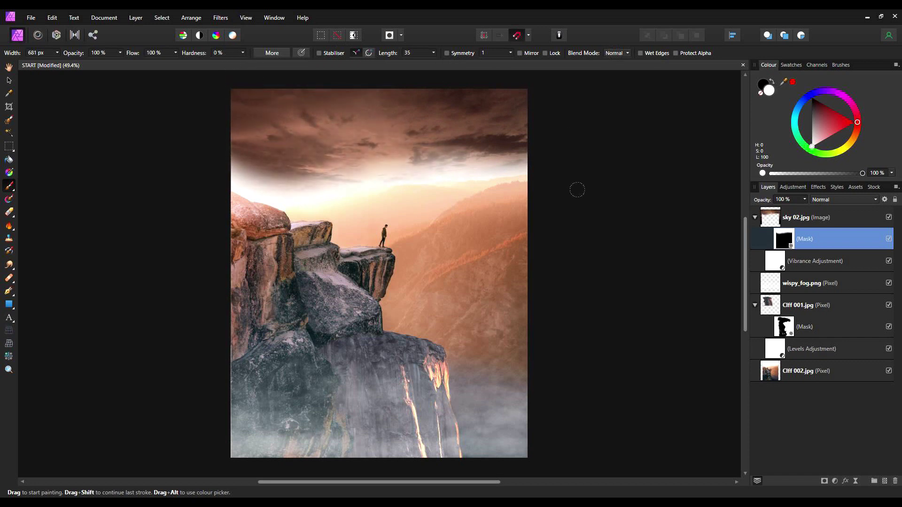
mouse_move(566, 207)
mouse_down()
mouse_move(582, 183)
mouse_move(607, 231)
mouse_up()
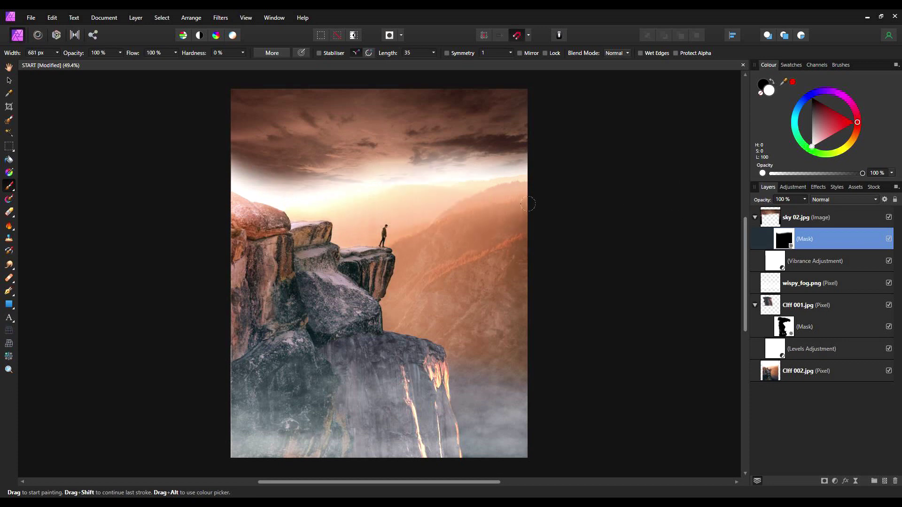
Step: Paint black along the horizon to fade the sky into haze, then deselect
key(x)
mouse_move(458, 187)
mouse_down()
mouse_move(470, 170)
mouse_move(384, 181)
mouse_up()
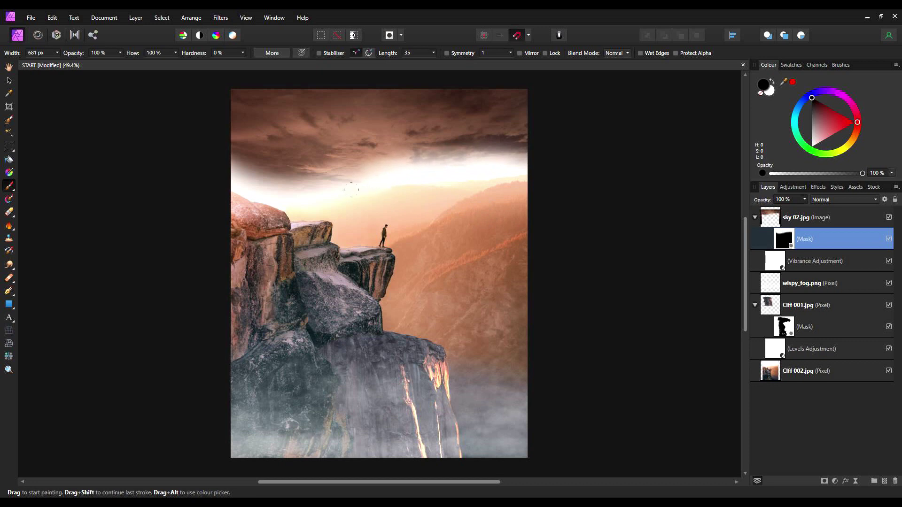
mouse_move(313, 193)
mouse_down()
mouse_move(276, 181)
mouse_move(236, 200)
mouse_up()
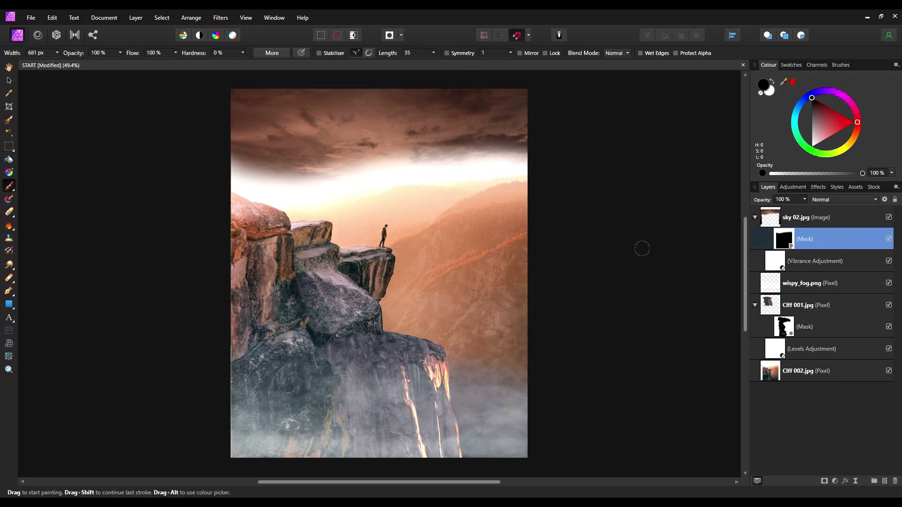
click(8, 82)
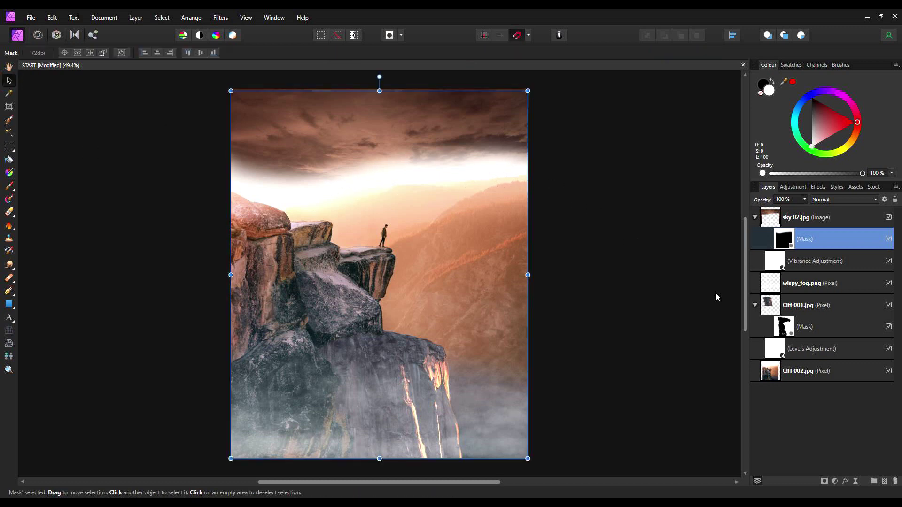
click(691, 289)
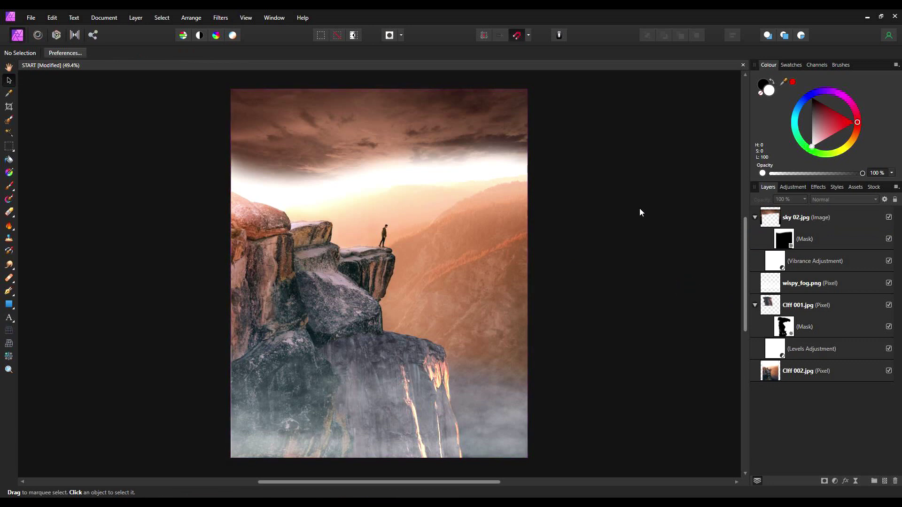
Step: Place the palm-tree PNG over the lower cliff using File > Place
click(31, 17)
click(20, 224)
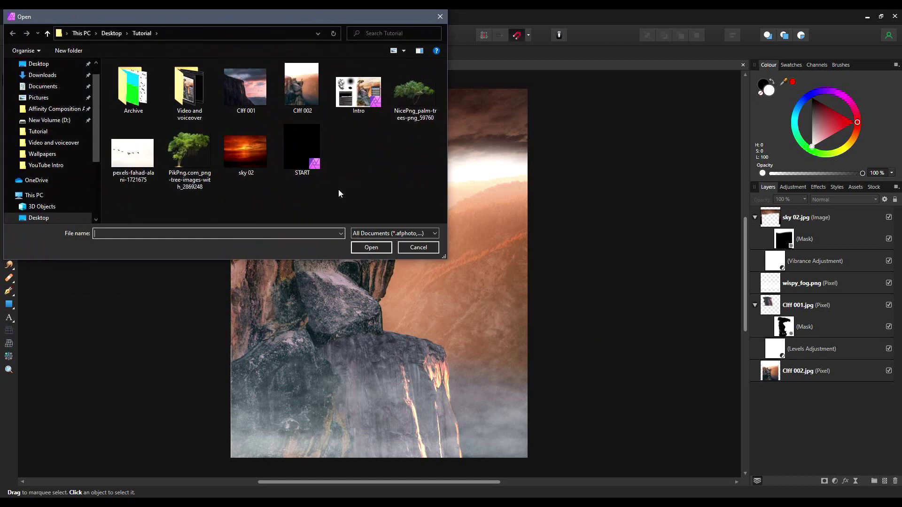
double_click(426, 100)
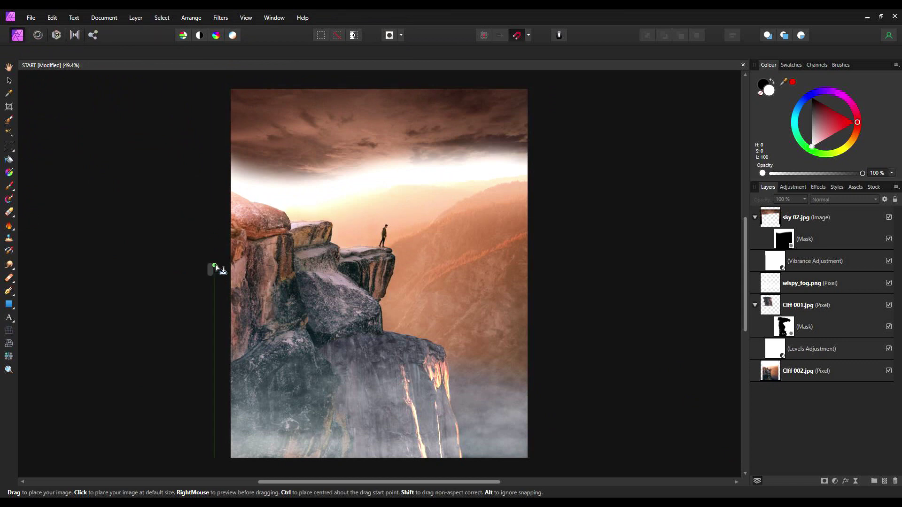
drag(208, 264, 443, 402)
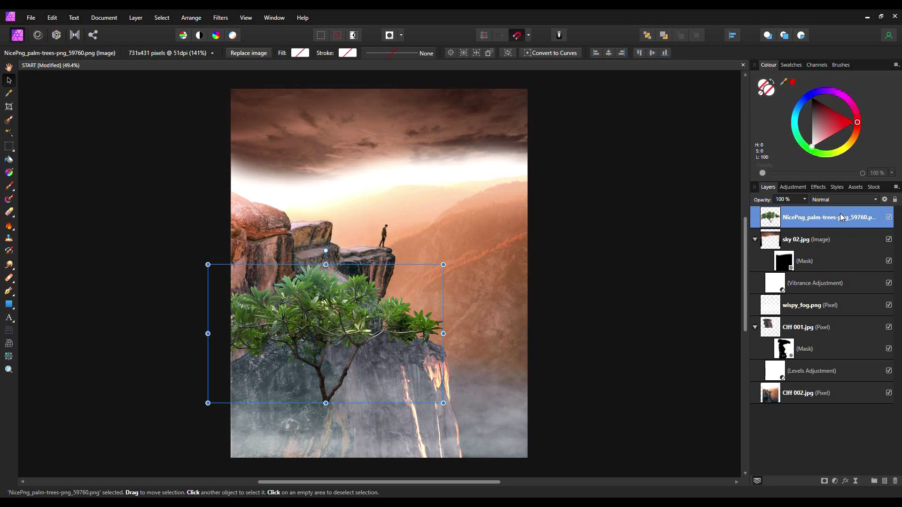
Step: Rasterise the palm-tree layer, rotate it about 39° and move it into the bottom-left corner
right_click(837, 220)
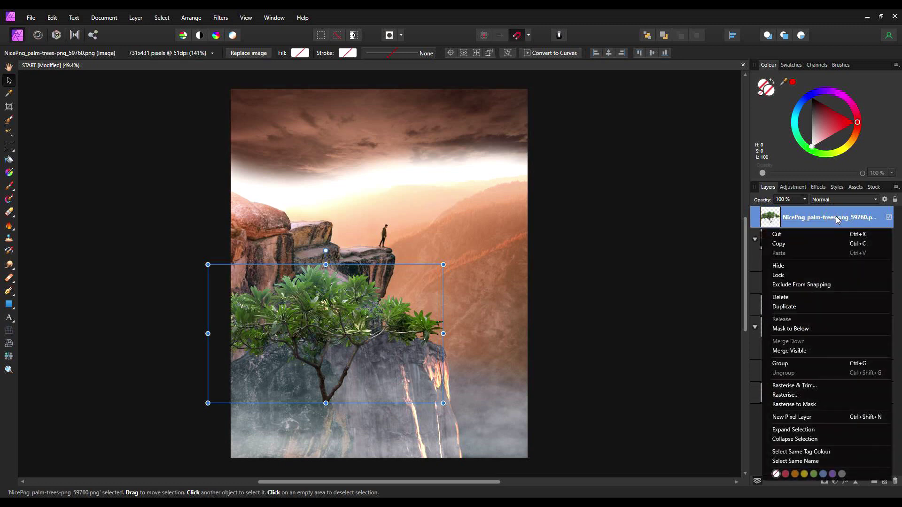
click(791, 396)
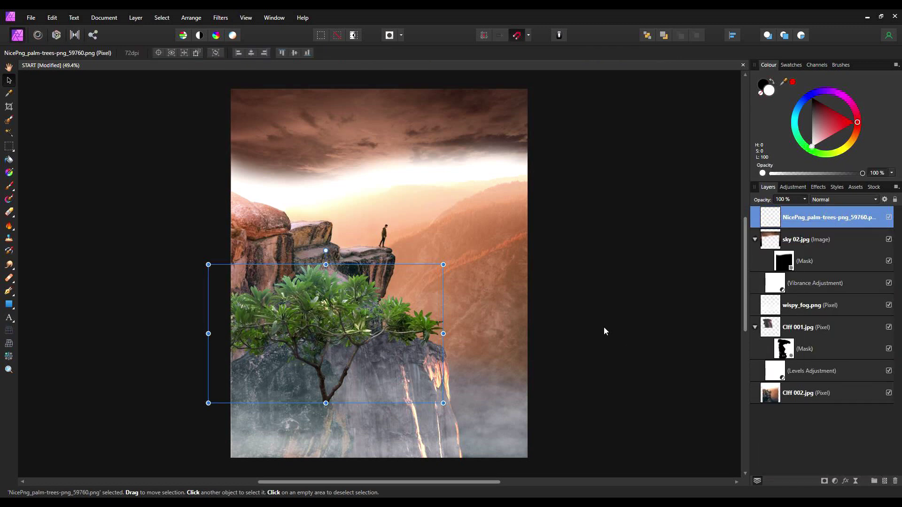
drag(325, 250, 378, 271)
drag(351, 299, 304, 419)
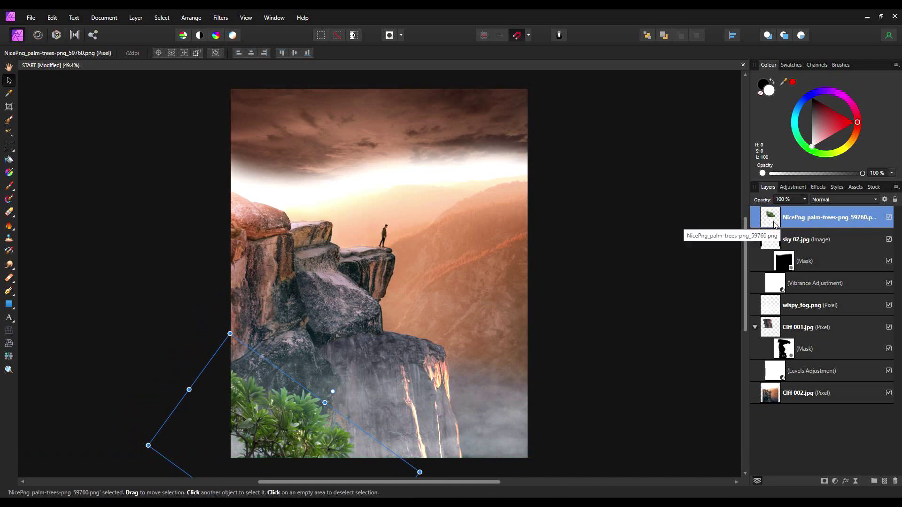
Step: Add a White Balance adjustment and nest it inside the palm-tree layer
click(836, 481)
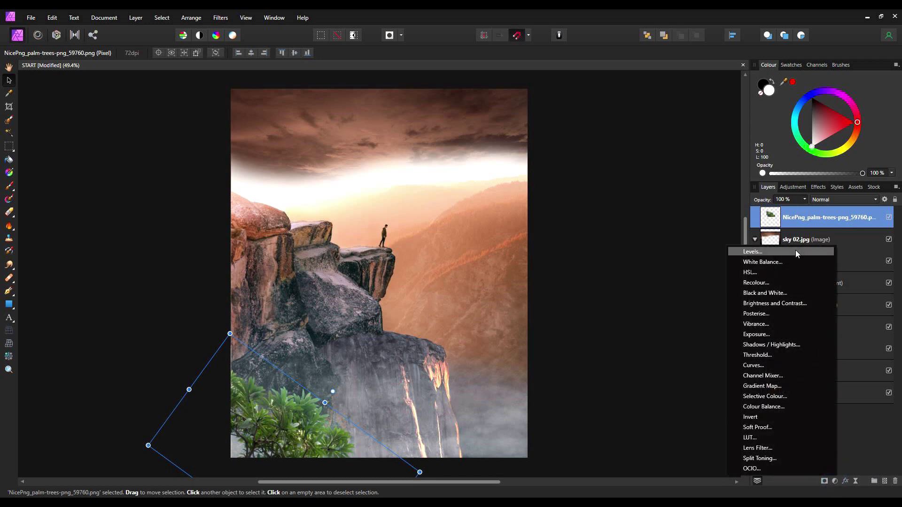
click(779, 262)
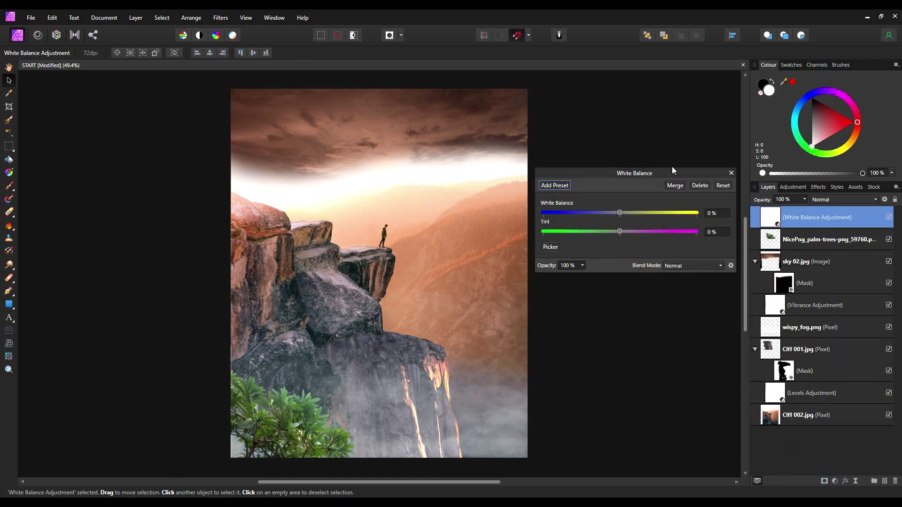
drag(673, 174, 656, 127)
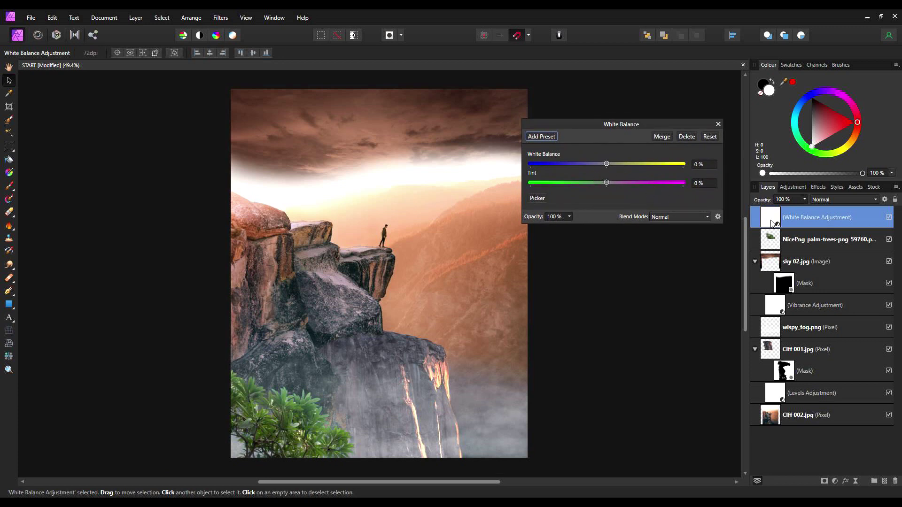
drag(773, 226, 820, 248)
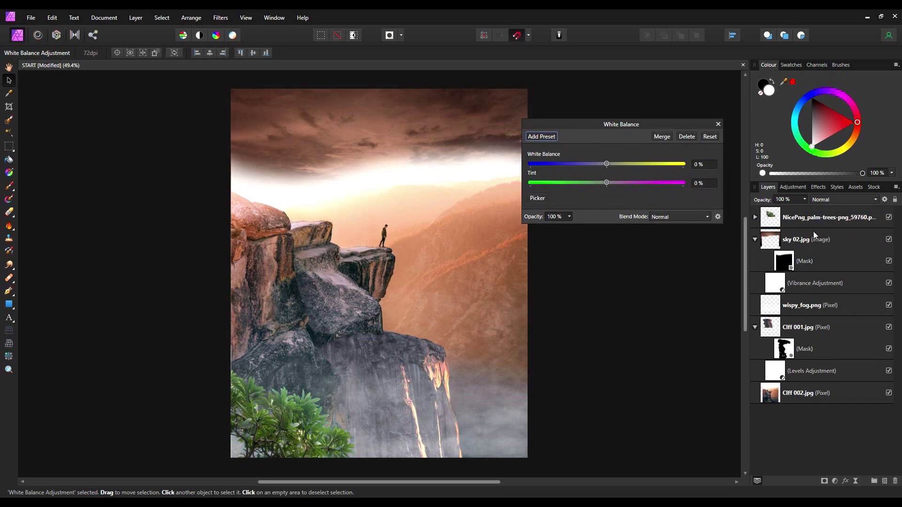
click(754, 217)
Step: Set the palm's white balance to −68% and tint to 22%, then close the settings
drag(606, 164, 585, 165)
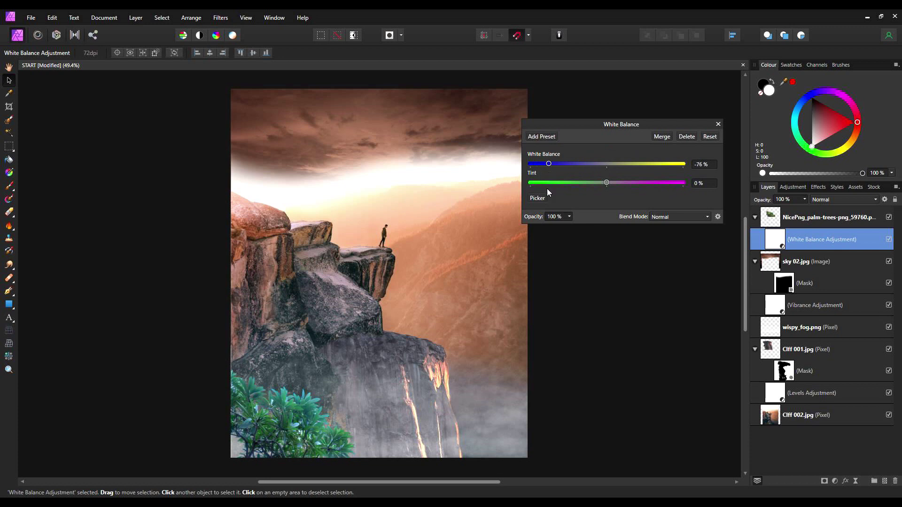
drag(607, 184, 630, 183)
drag(549, 167, 556, 168)
drag(665, 125, 725, 132)
click(771, 128)
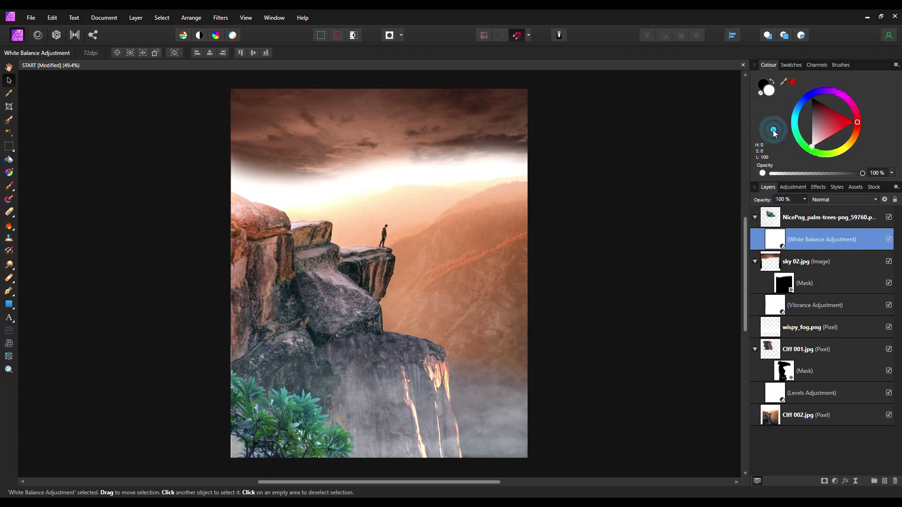
drag(757, 218, 757, 218)
click(776, 225)
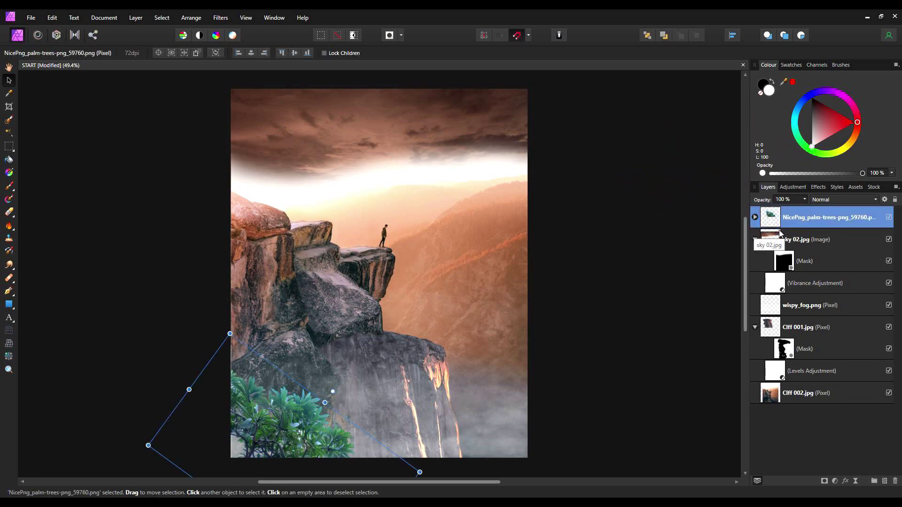
Step: Duplicate the palm layer and raise, rotate clockwise and slightly enlarge the left palm tree
key(ctrl+j)
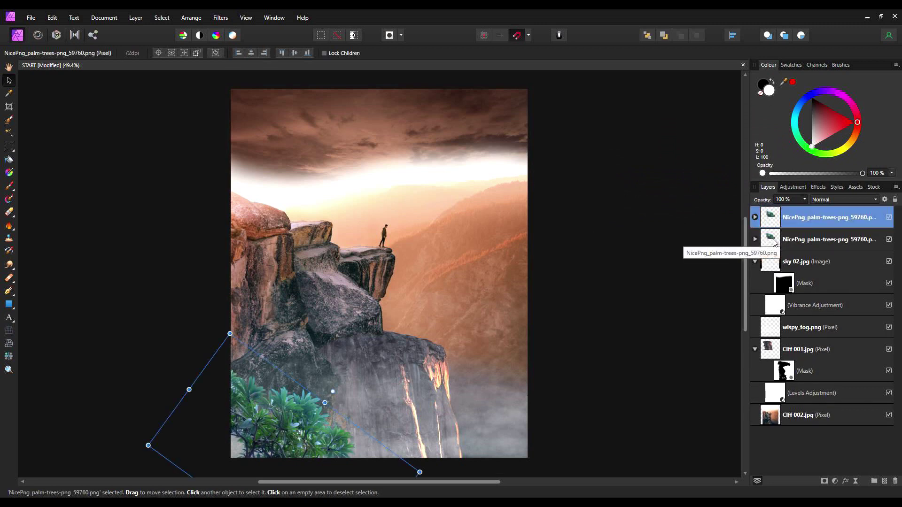
click(775, 242)
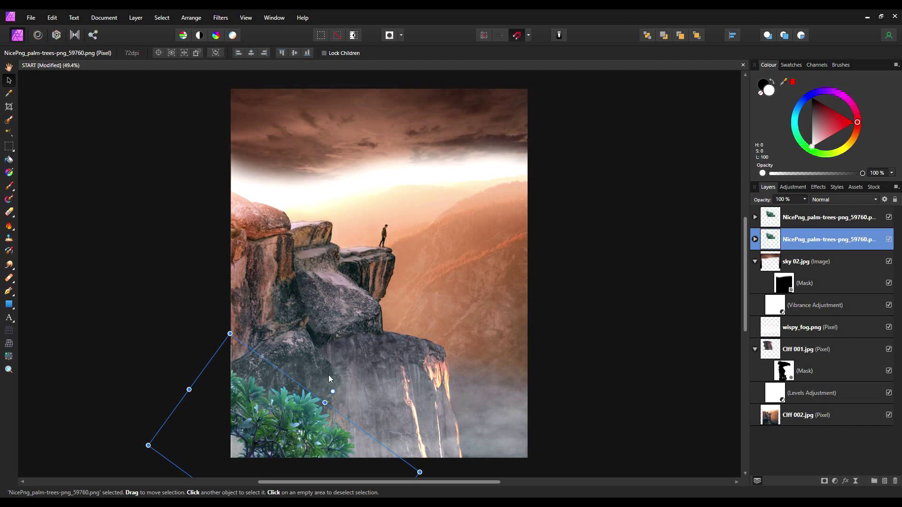
drag(239, 443, 233, 365)
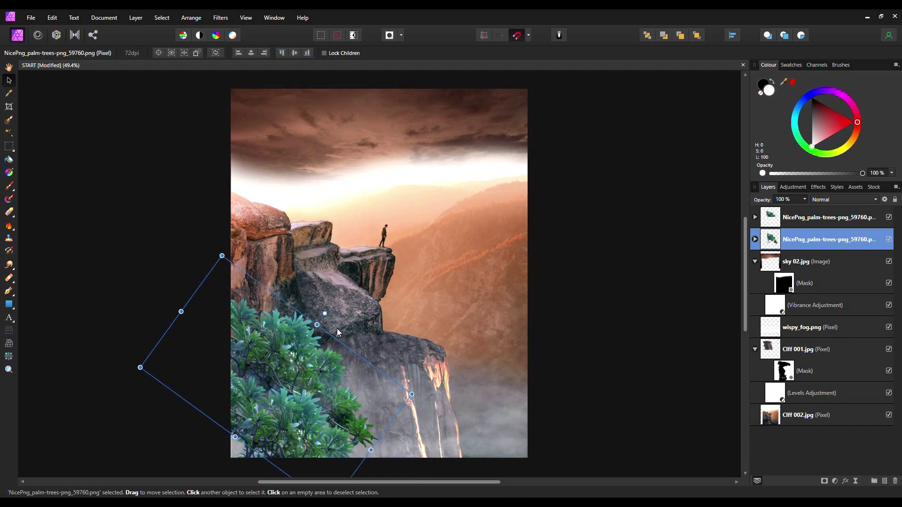
drag(324, 313, 233, 358)
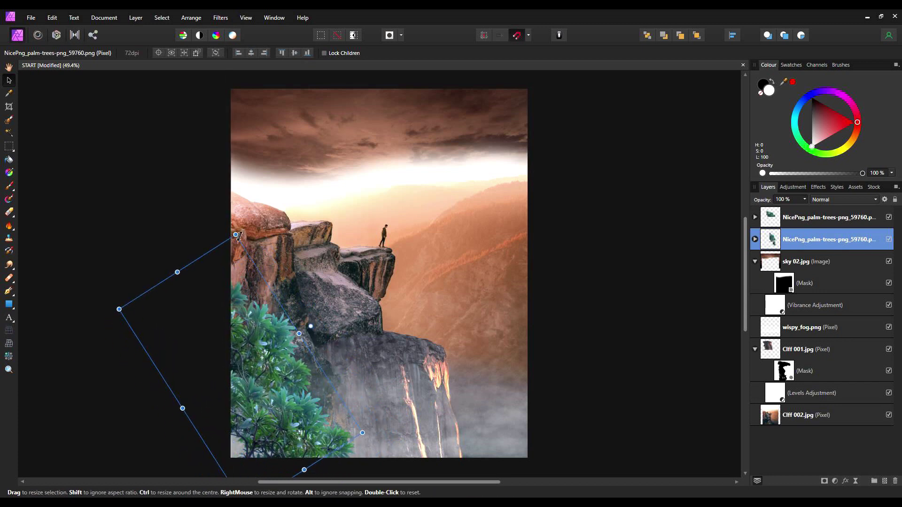
drag(237, 235, 238, 228)
drag(316, 329, 279, 383)
mouse_move(256, 275)
mouse_down()
mouse_move(261, 263)
mouse_move(265, 272)
mouse_up()
drag(256, 346, 254, 353)
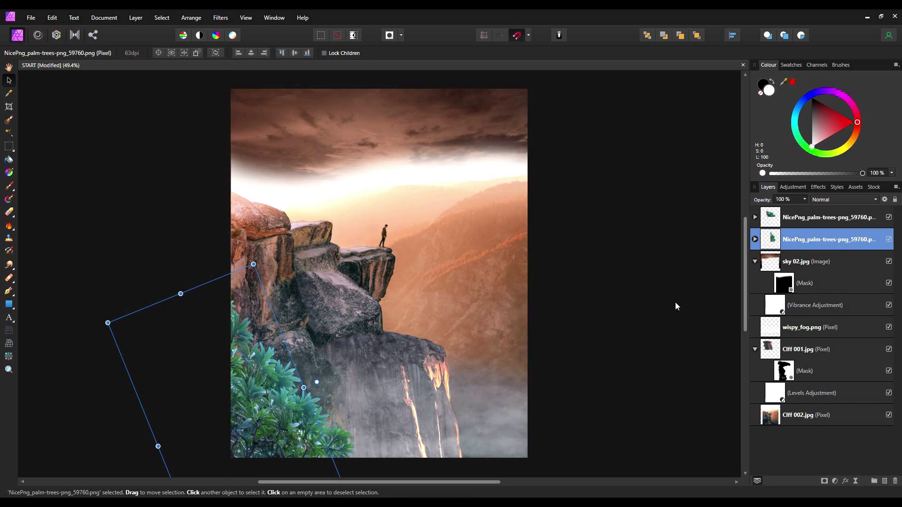
Step: Duplicate the top palm layer and rotate the copy about 45° into the bottom-right corner
click(771, 222)
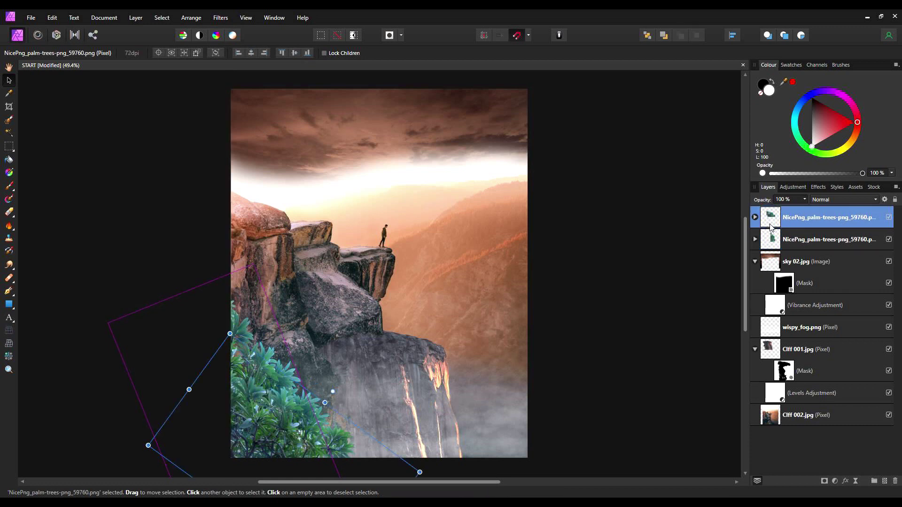
key(ctrl+j)
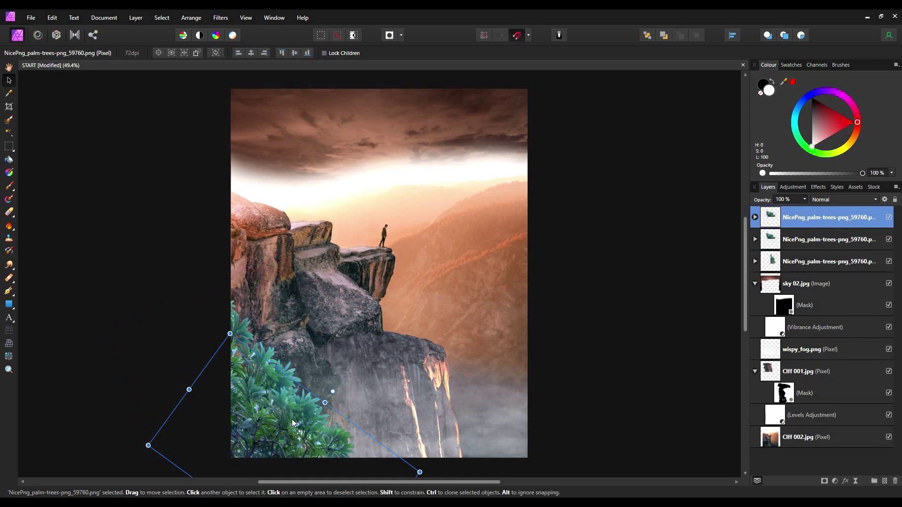
drag(300, 422, 518, 338)
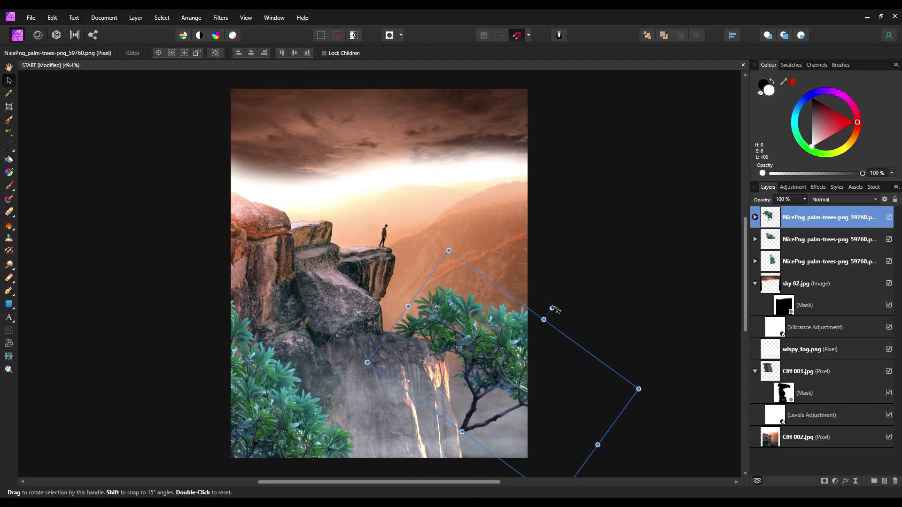
drag(551, 309, 443, 318)
drag(458, 350, 507, 414)
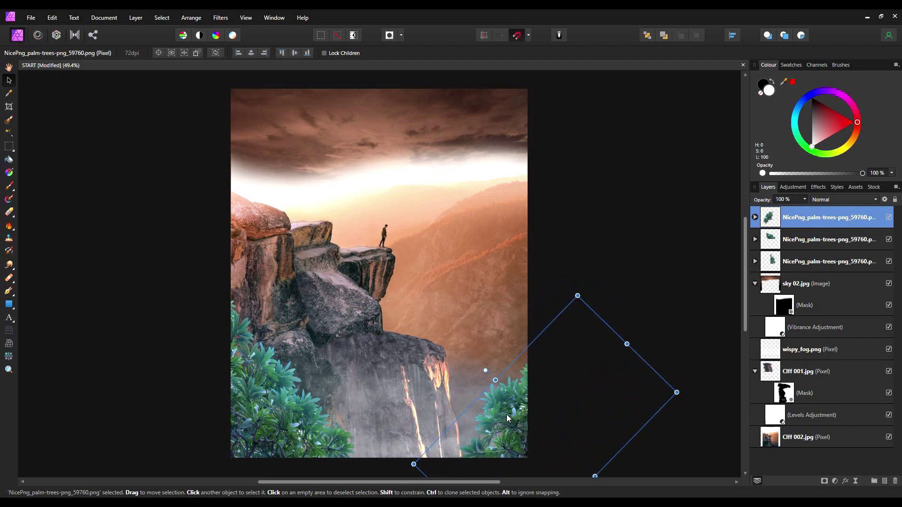
click(642, 278)
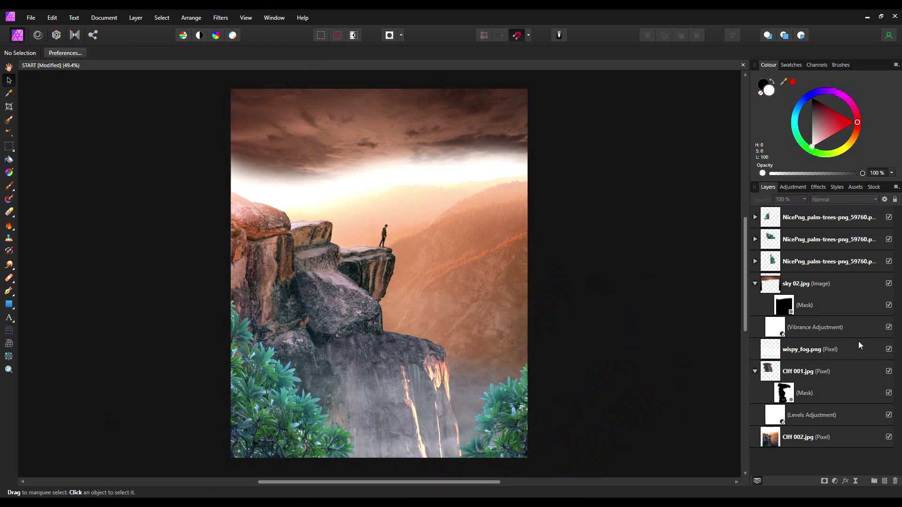
Step: Drop the mistyriver fog overlay from Assets over the cliff base and set its opacity to 41%
click(853, 188)
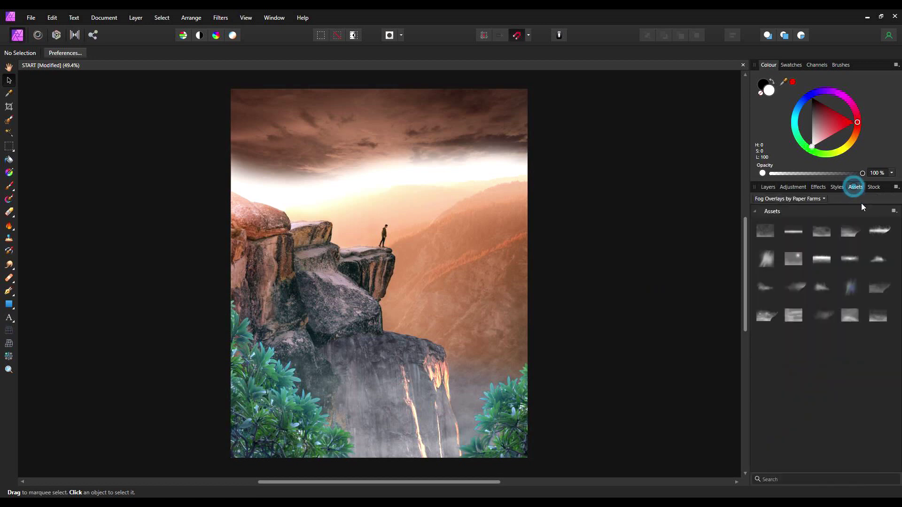
drag(821, 260, 379, 282)
click(770, 187)
click(799, 201)
click(805, 198)
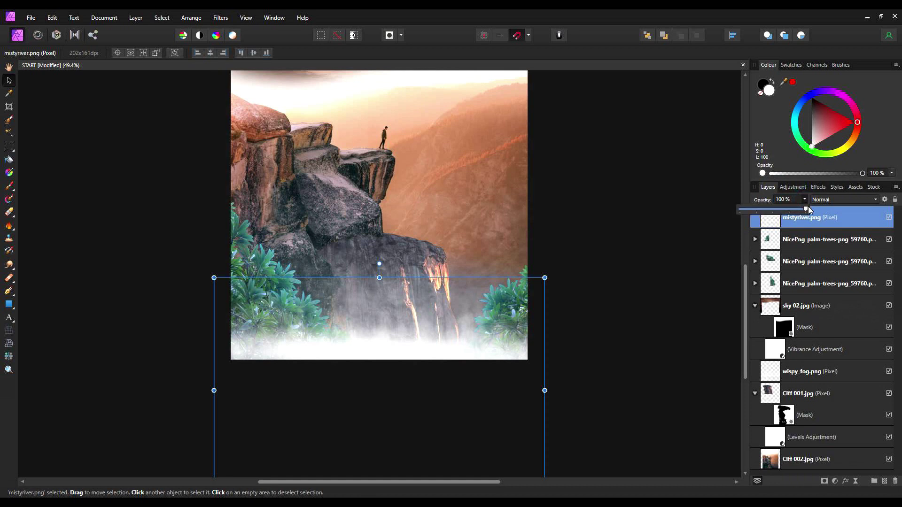
drag(806, 208, 769, 217)
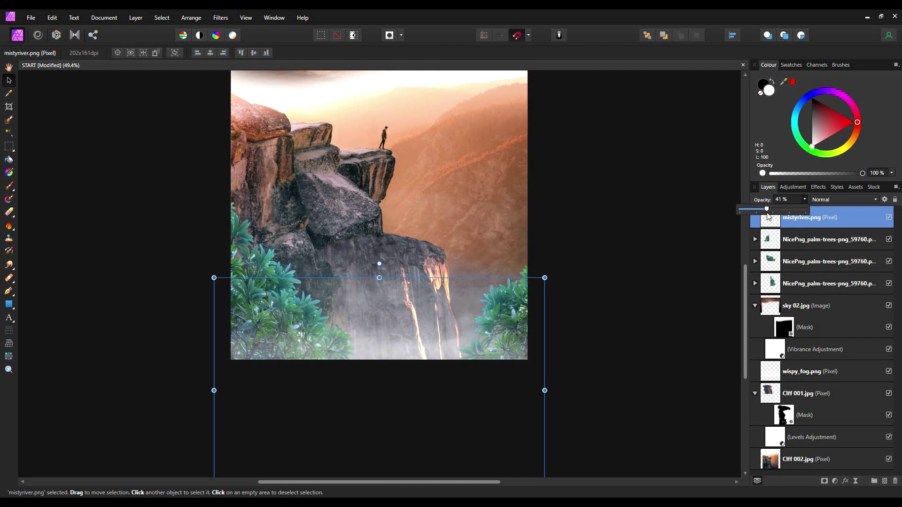
click(687, 262)
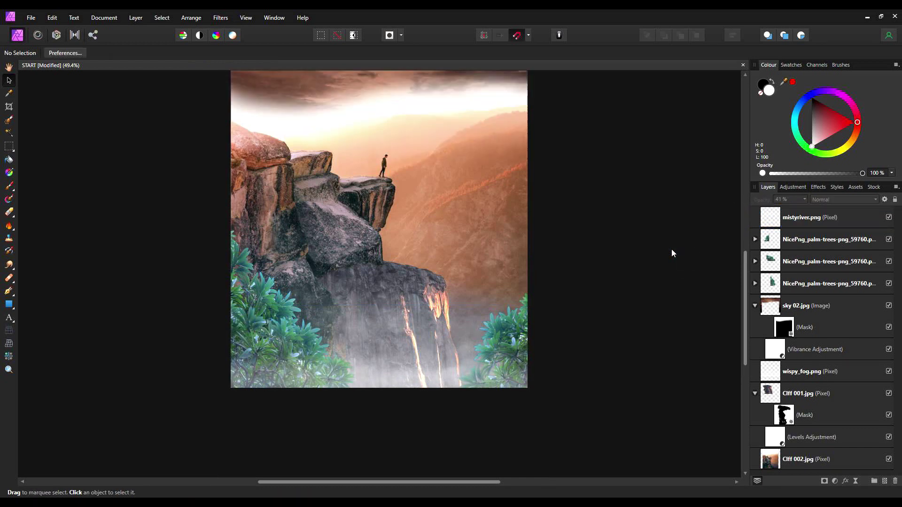
scroll(674, 254, up, 1)
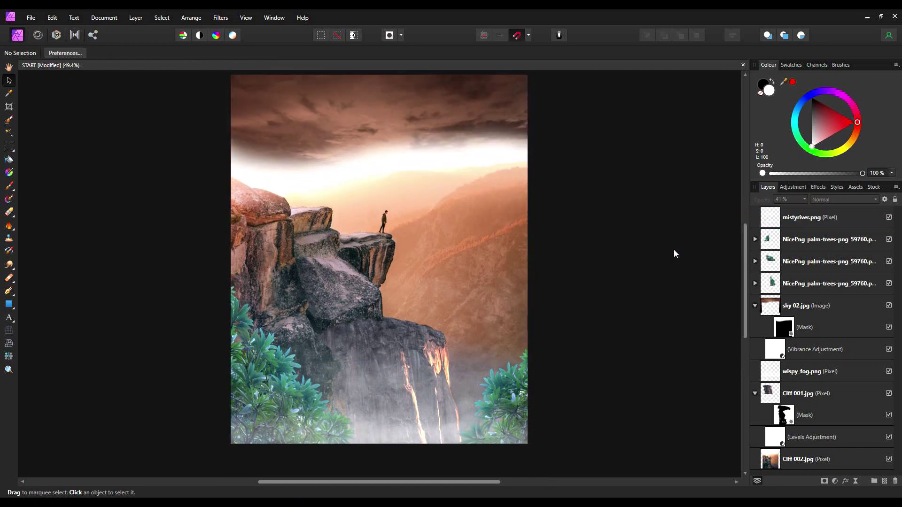
scroll(674, 251, up, 1)
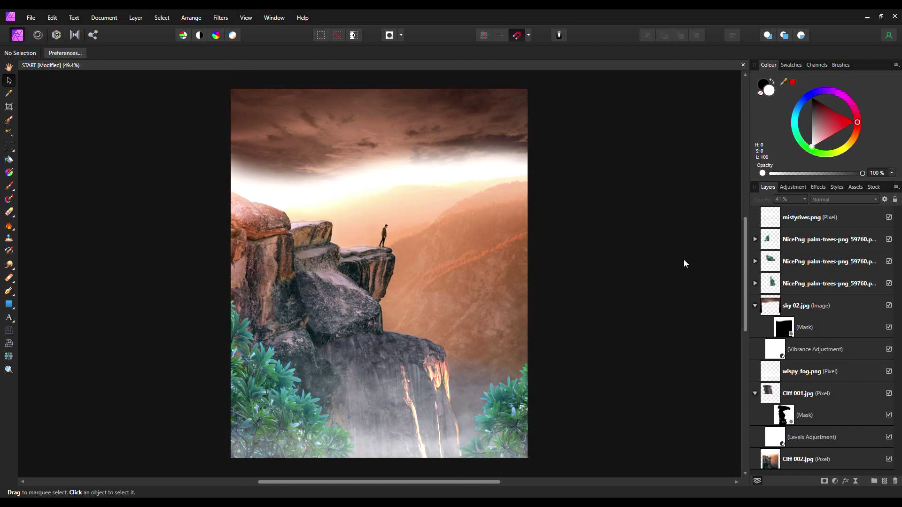
Step: Place the PikPng tree PNG over the top-left of the cliff and rasterise its layer
click(21, 19)
click(28, 230)
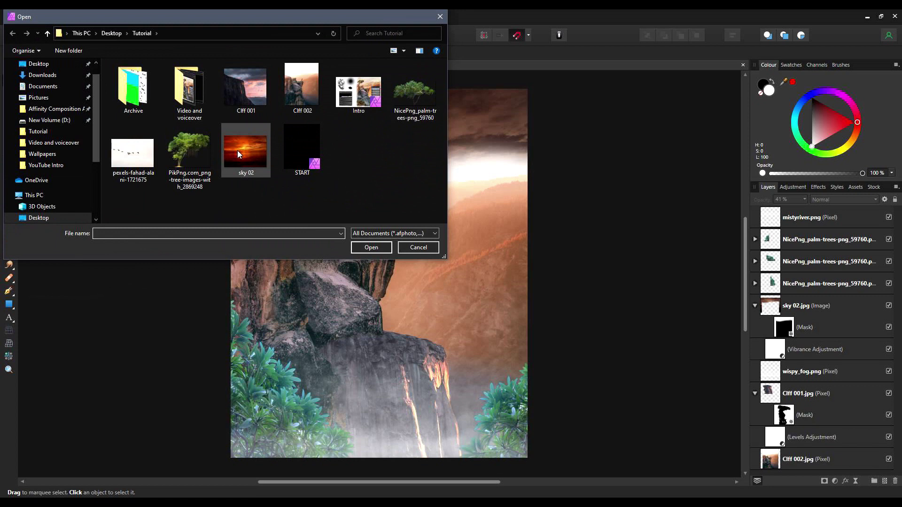
double_click(189, 151)
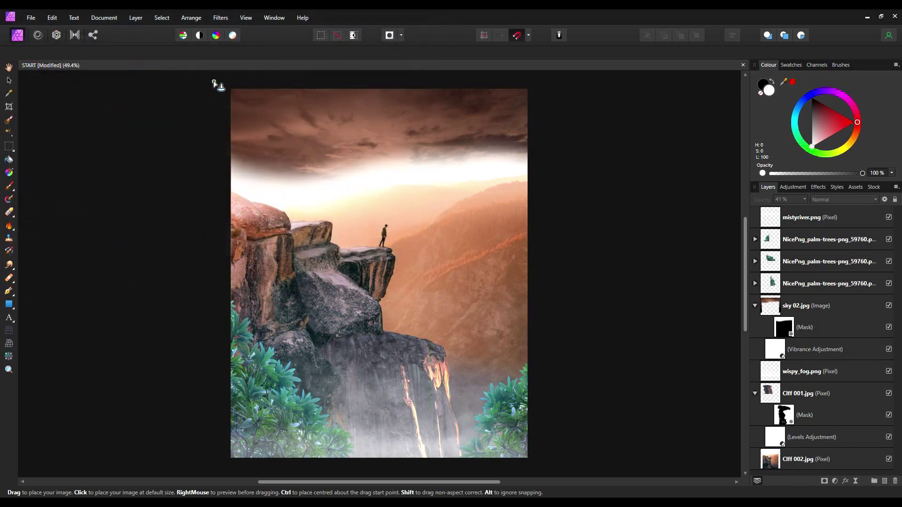
drag(214, 82, 449, 278)
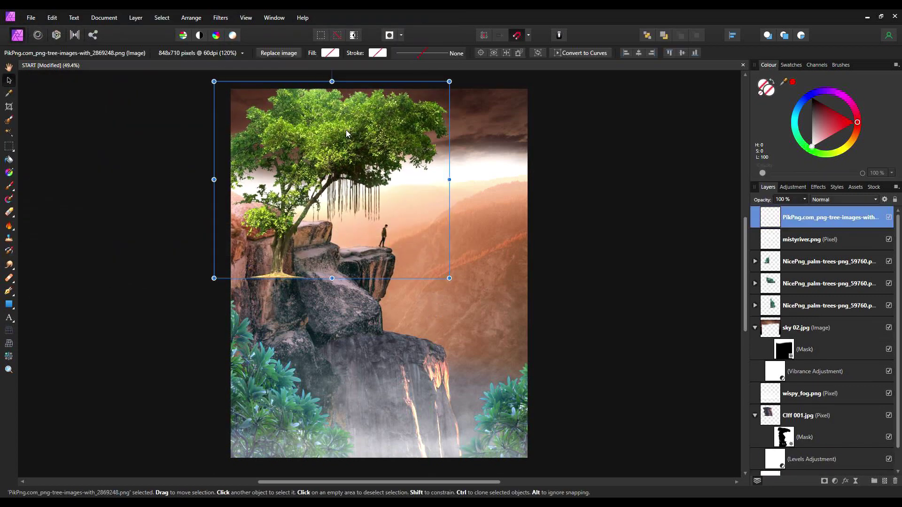
drag(352, 125, 273, 100)
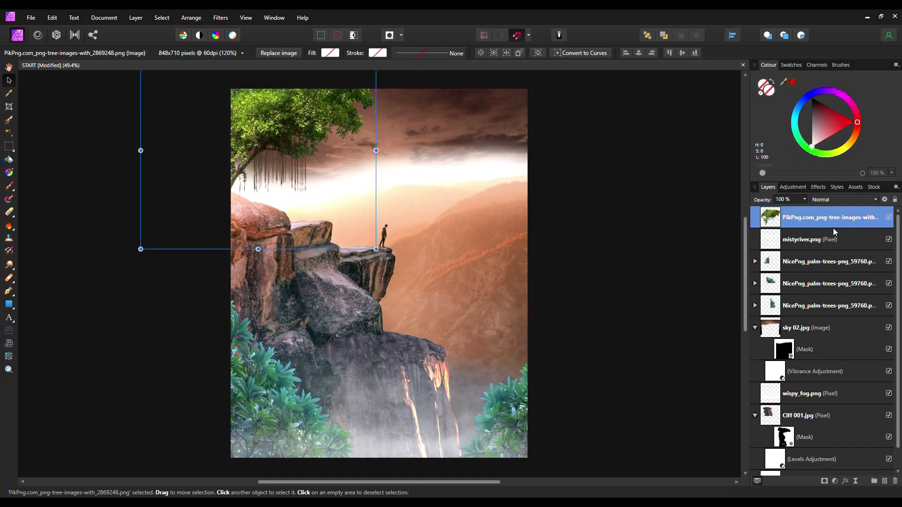
right_click(842, 220)
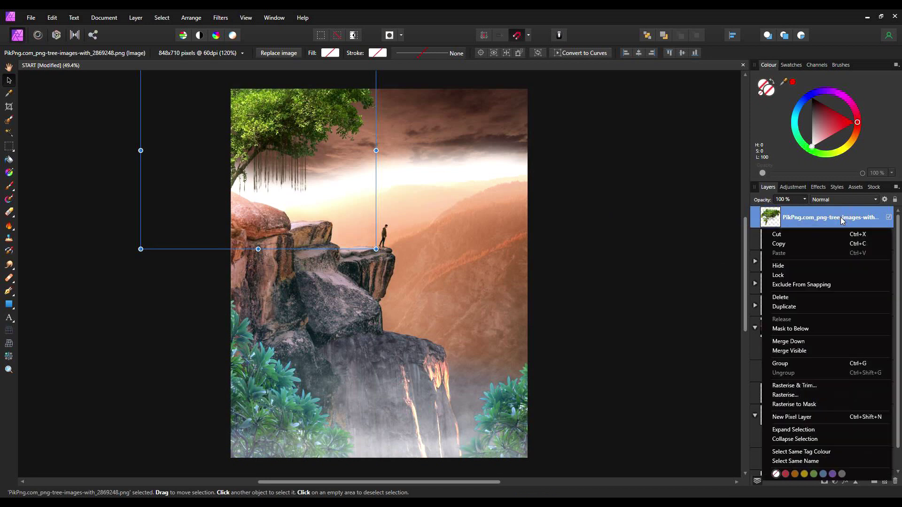
click(796, 399)
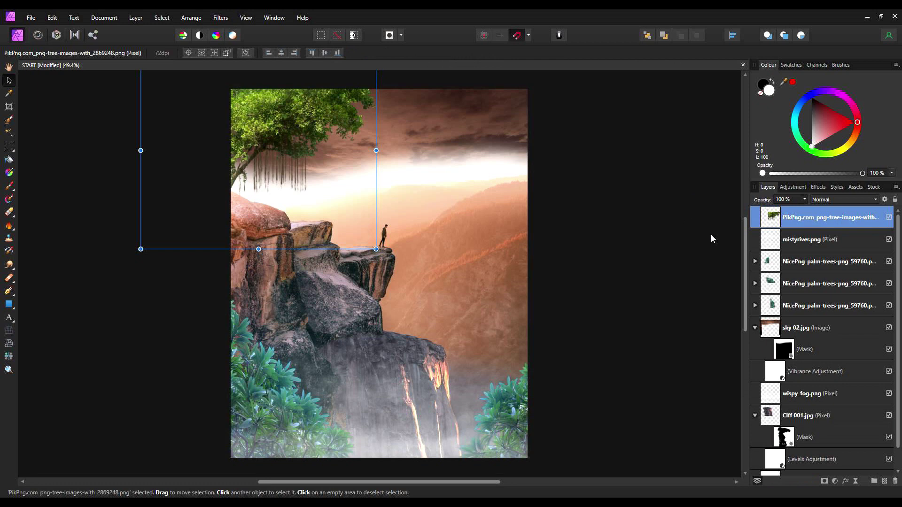
Step: Clip a Vibrance adjustment to the PikPng tree layer with saturation −49% and vibrance 13%
click(835, 483)
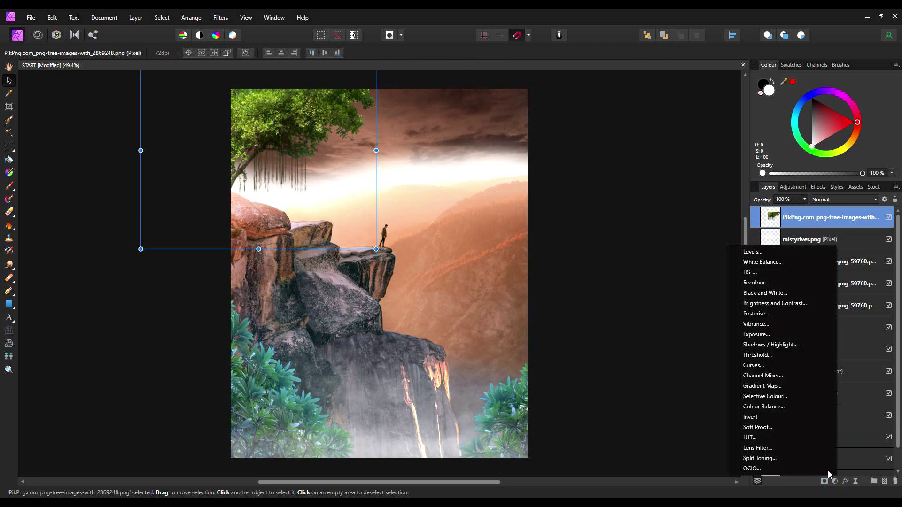
click(772, 324)
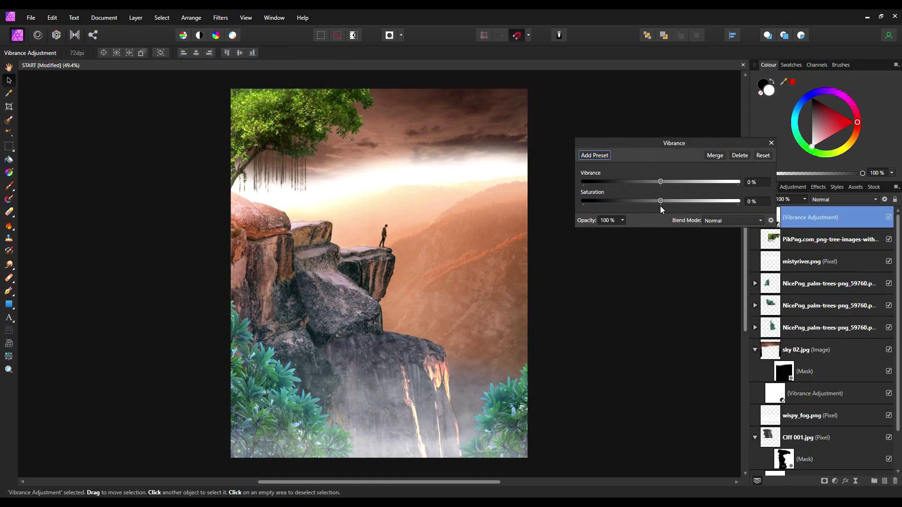
drag(661, 202, 632, 203)
drag(719, 144, 698, 133)
drag(767, 214, 796, 245)
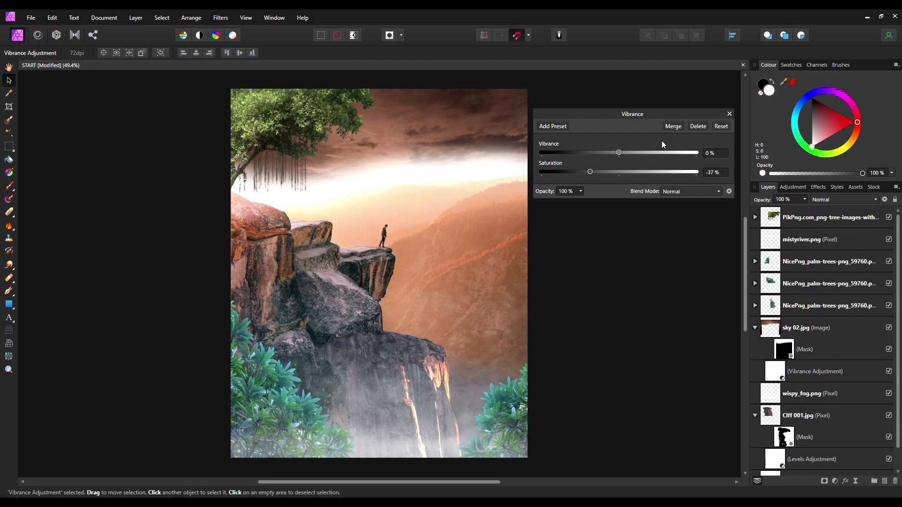
drag(666, 115, 667, 101)
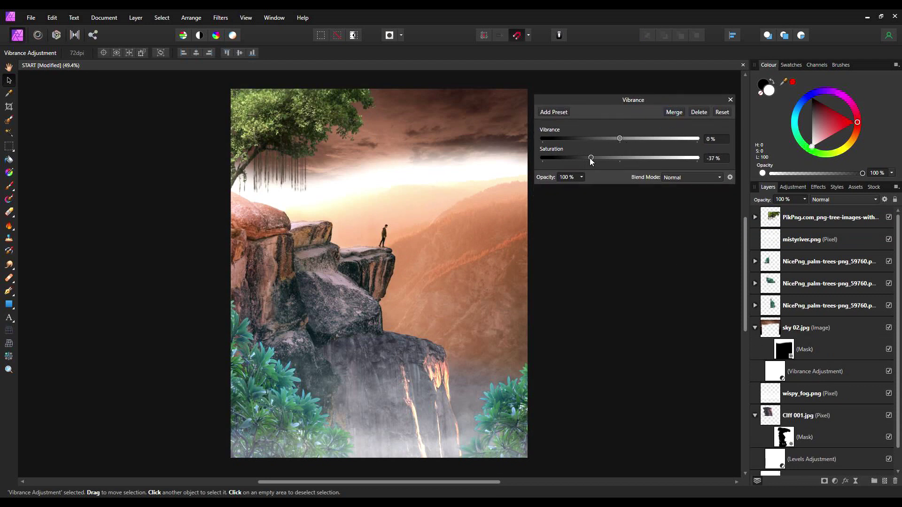
drag(591, 160, 582, 159)
drag(619, 140, 631, 141)
click(730, 100)
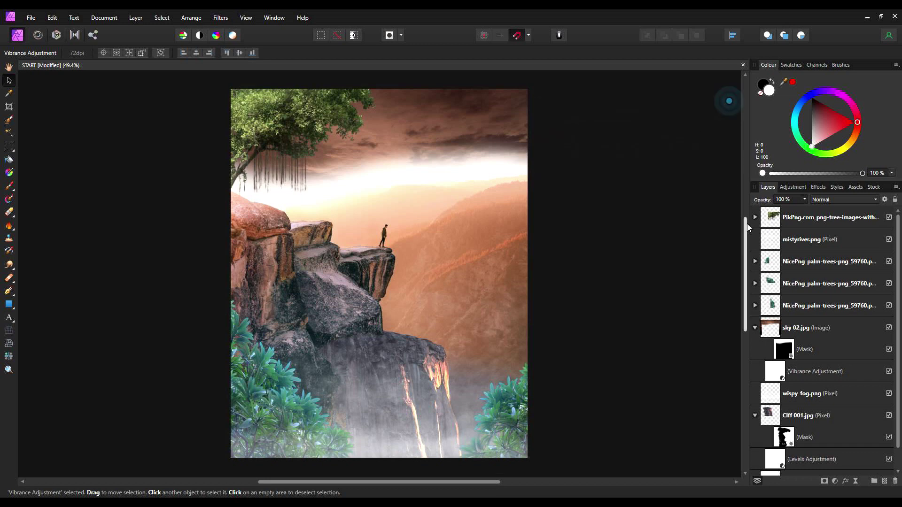
click(755, 217)
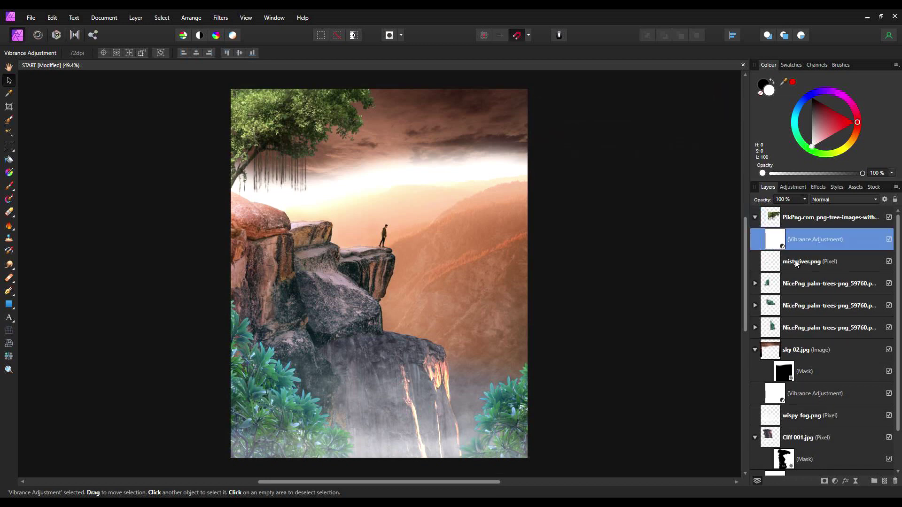
Step: Add a White Balance adjustment to the PikPng tree at −79% white balance and 22% tint
click(835, 482)
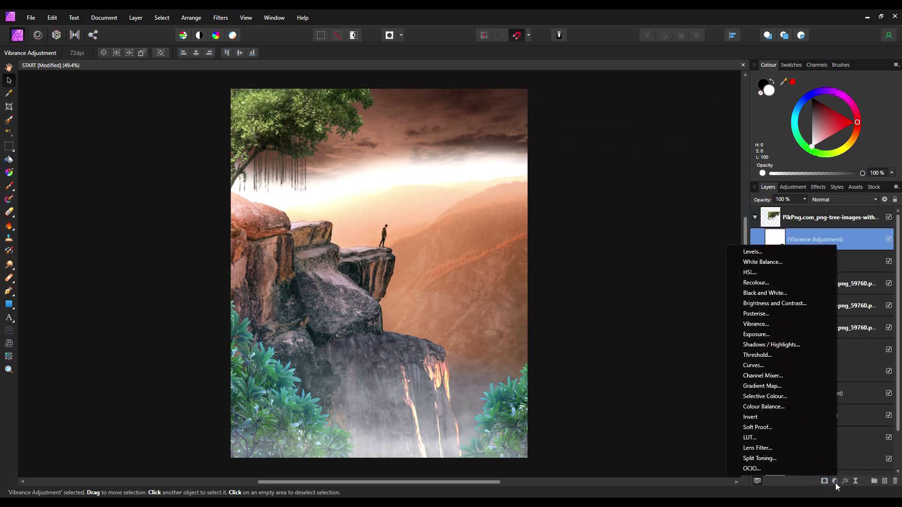
click(762, 261)
drag(626, 88, 683, 128)
drag(637, 164, 621, 164)
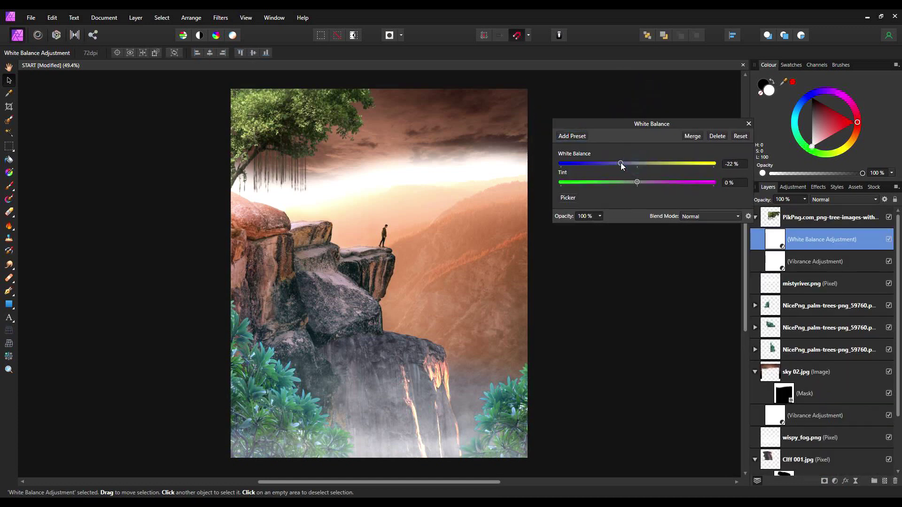
click(576, 162)
drag(637, 183, 666, 186)
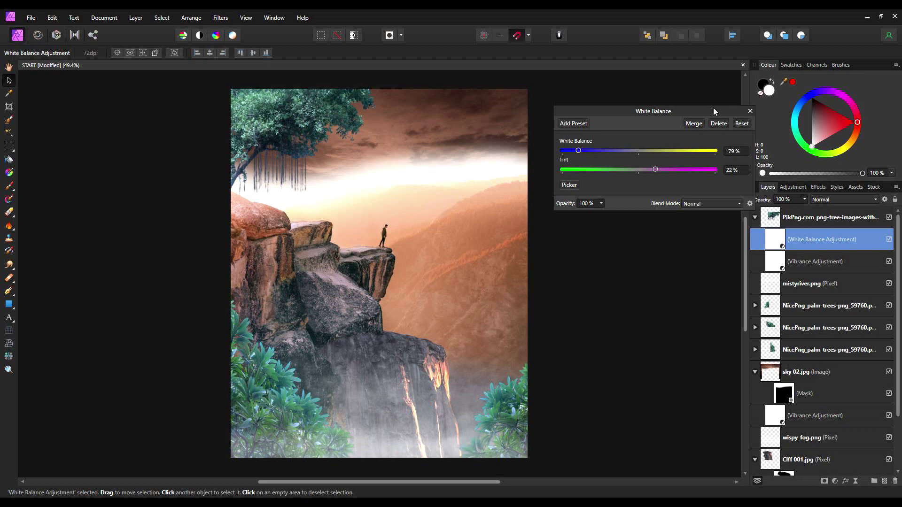
drag(714, 109, 691, 122)
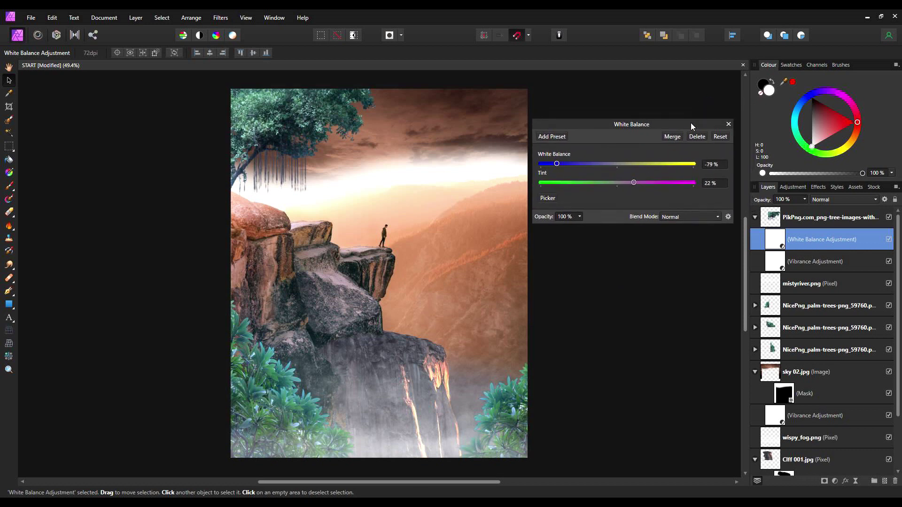
click(729, 125)
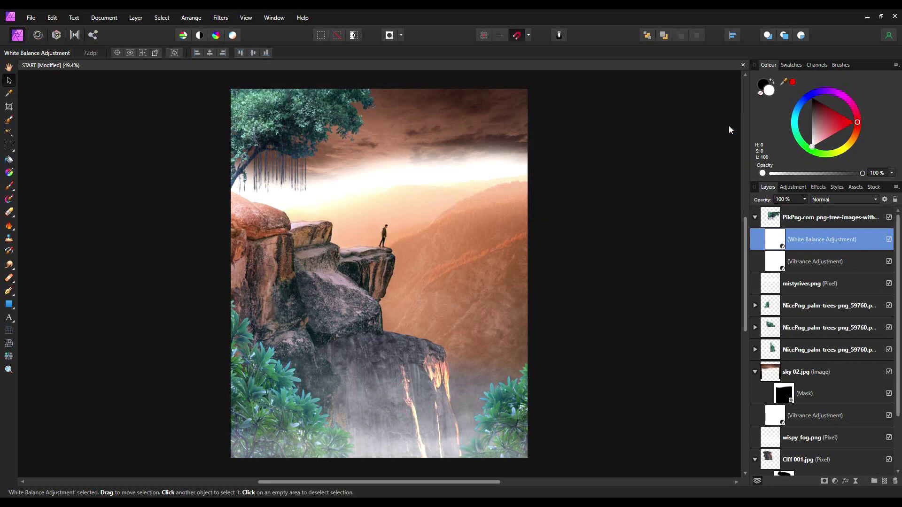
click(677, 198)
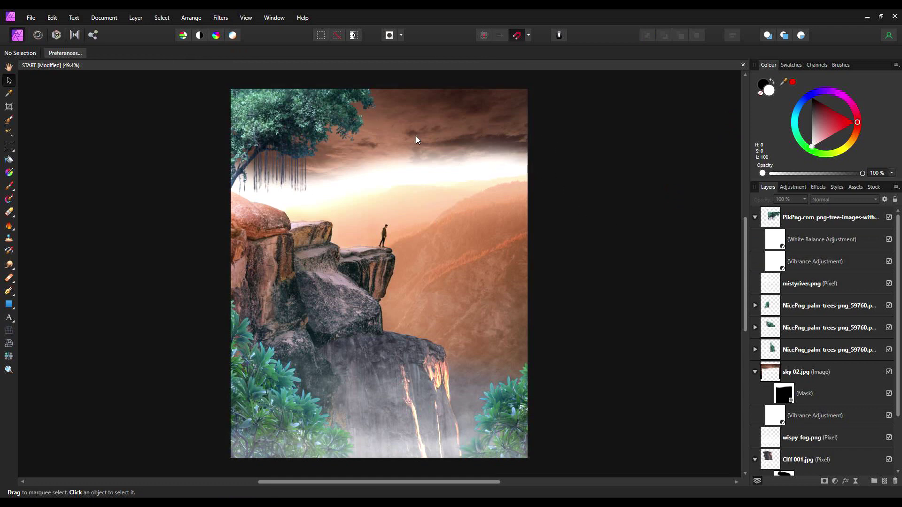
Step: Place pexels-fahad-alani-1721675 onto the upper canvas and nudge it slightly upward
click(28, 18)
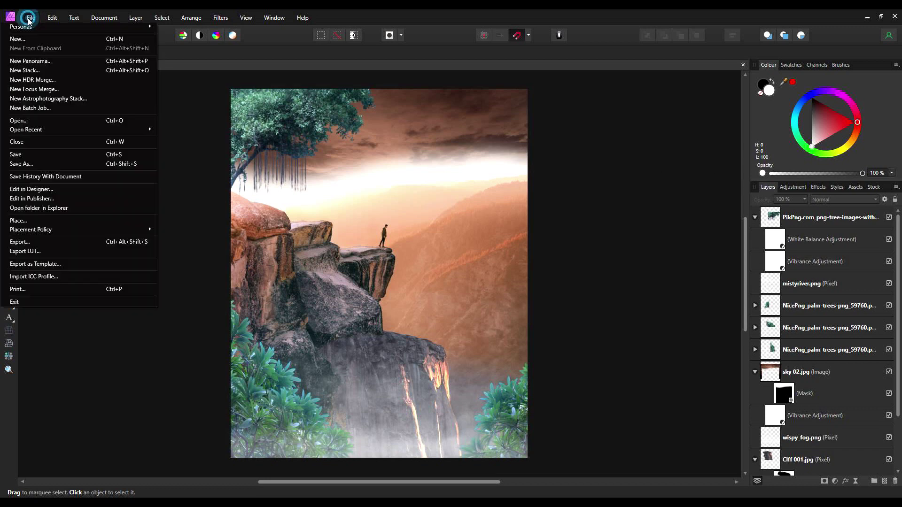
click(35, 220)
click(133, 162)
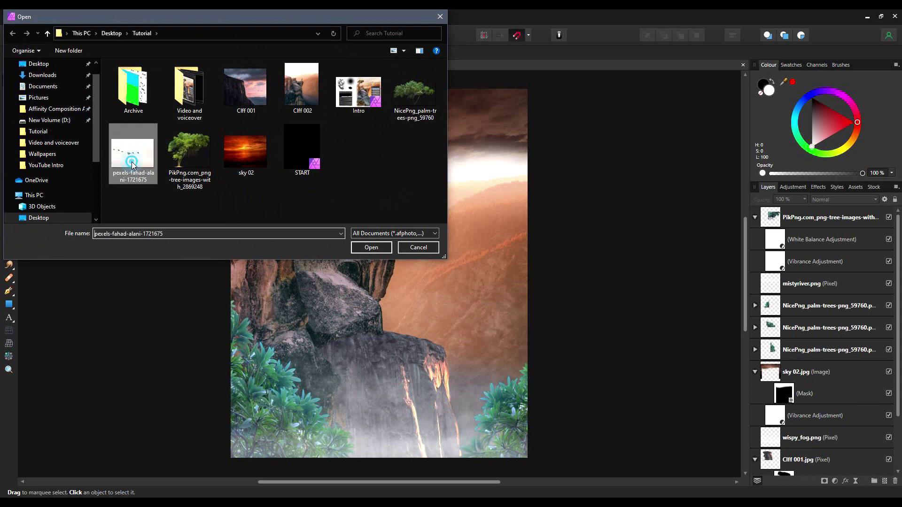
double_click(132, 163)
drag(353, 130, 541, 237)
drag(485, 196, 485, 188)
Step: Flip the birds image horizontally and position it in the sky above the man
right_click(490, 193)
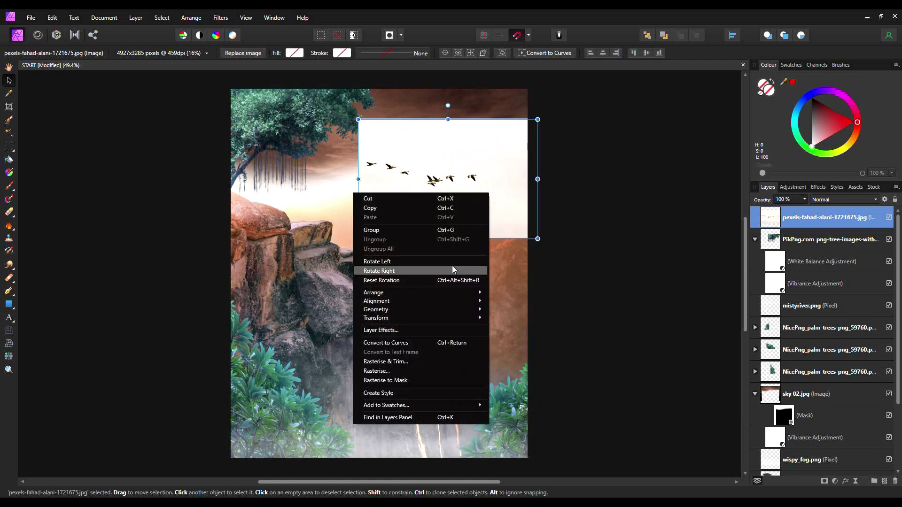
mouse_move(399, 318)
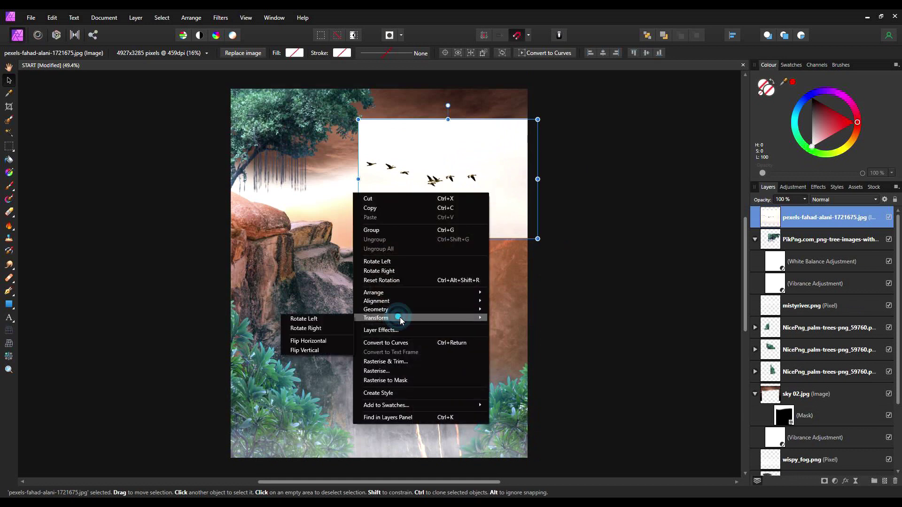
click(324, 341)
drag(485, 171, 449, 182)
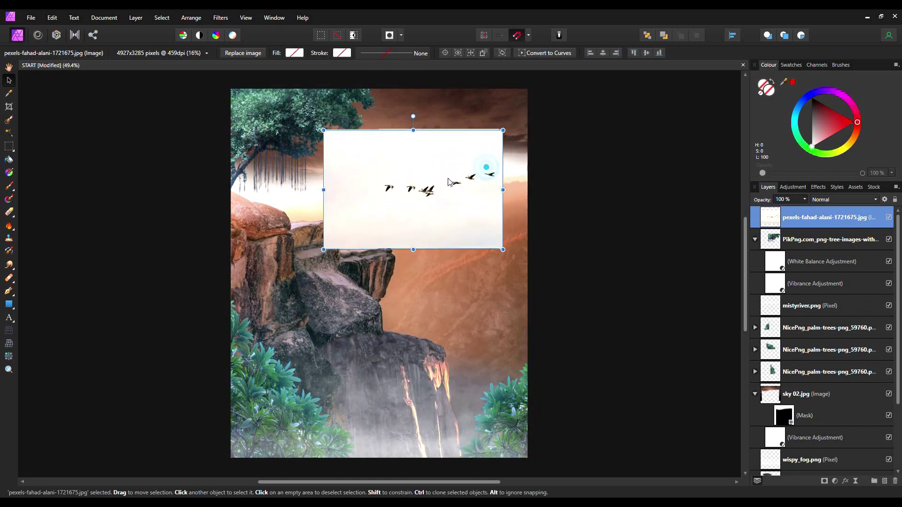
drag(386, 193, 394, 252)
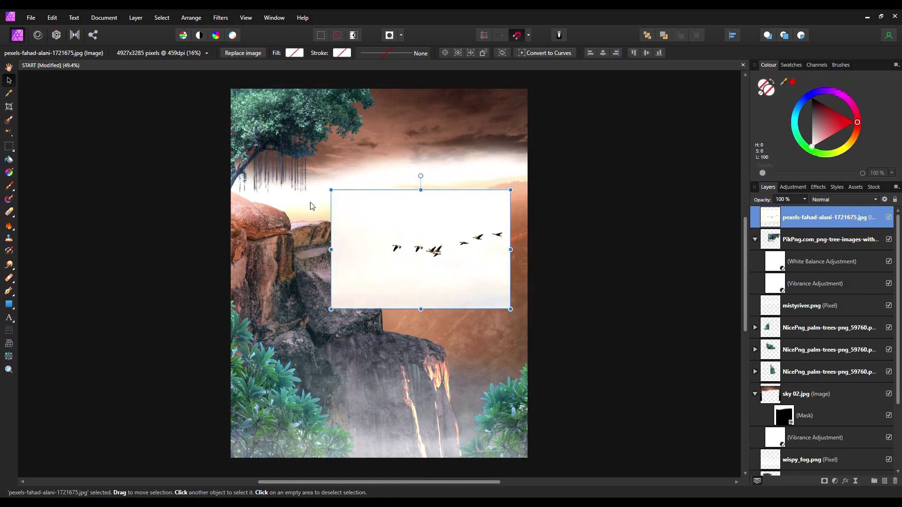
drag(451, 221, 450, 154)
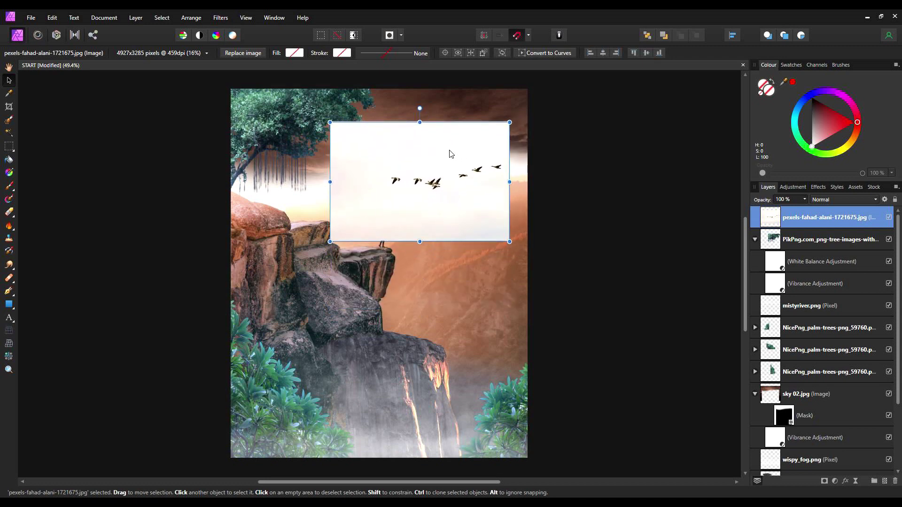
Step: Set the birds layer's blend mode to Darken, nudge it up-left, and deselect
click(863, 200)
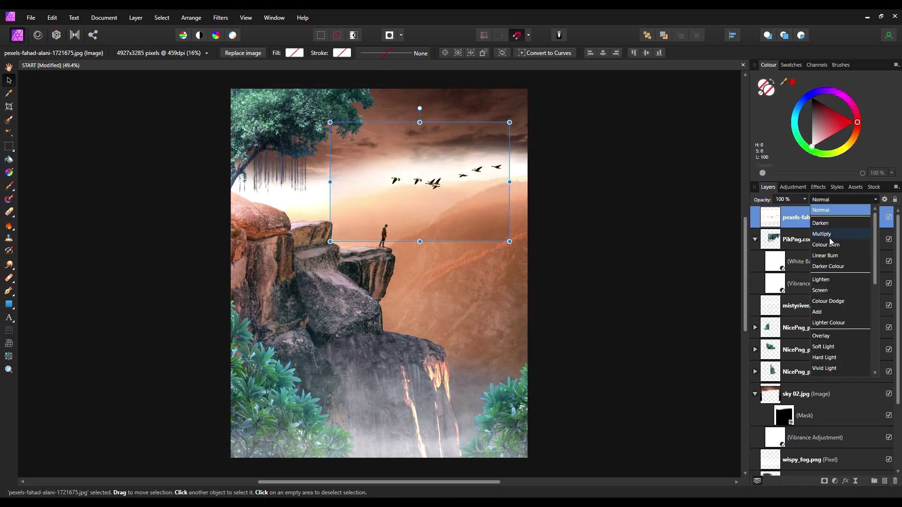
click(826, 224)
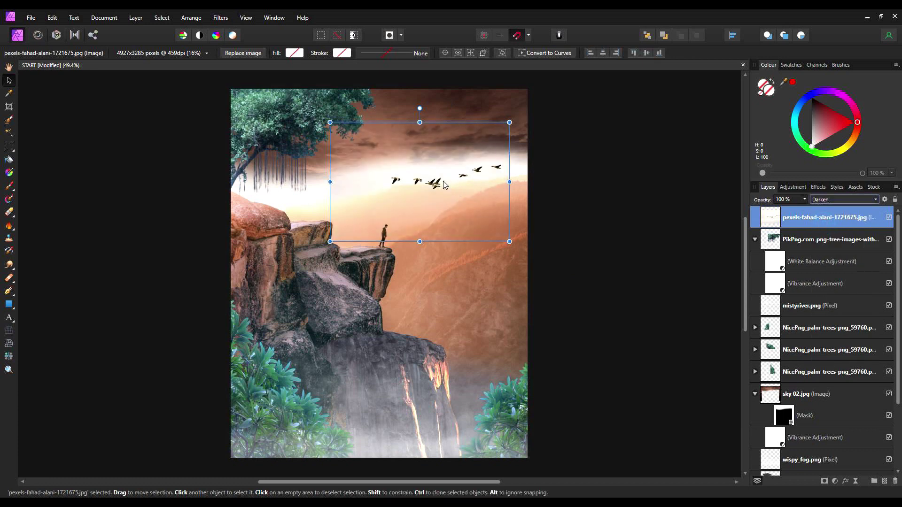
drag(444, 184, 433, 175)
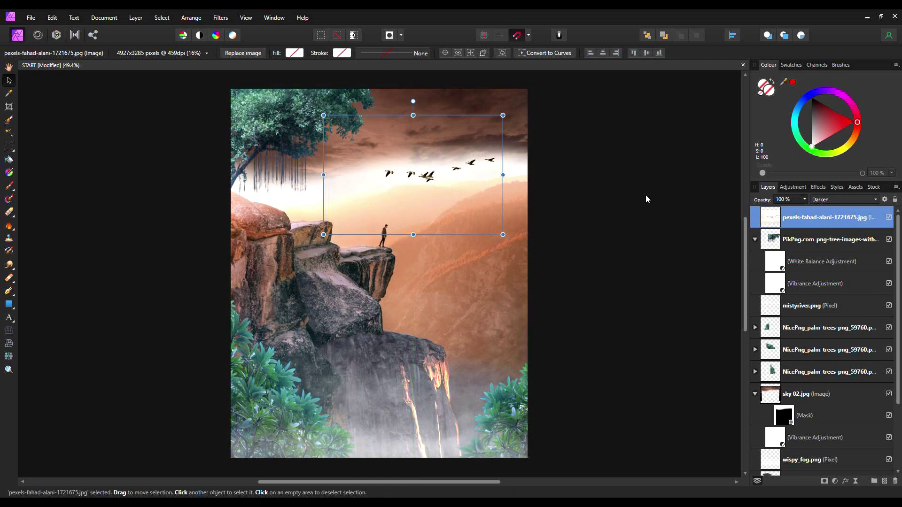
click(681, 208)
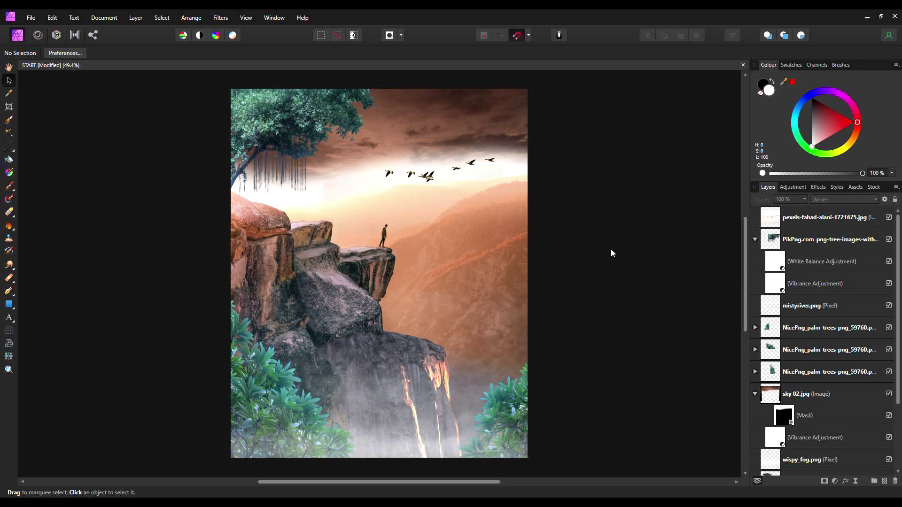
Step: Select the birds photo layer and add a mask to it
click(648, 245)
click(787, 222)
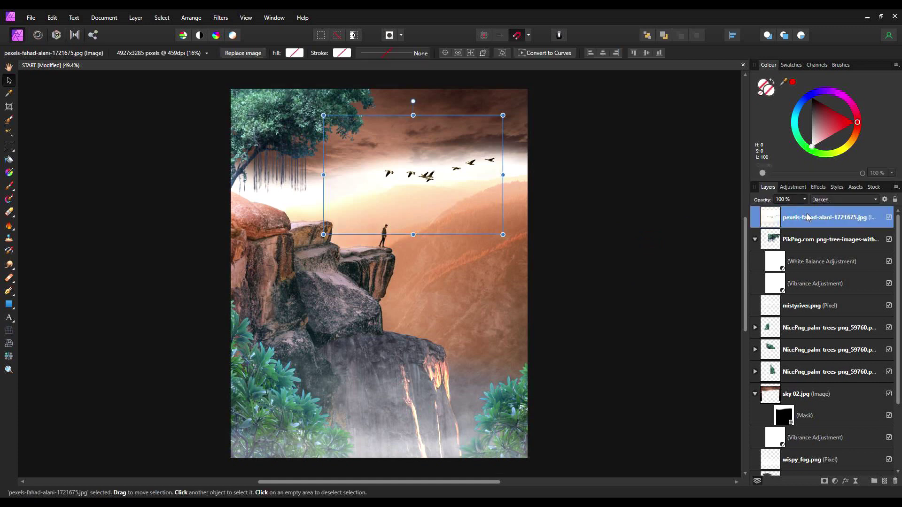
click(825, 482)
Step: Paint black on the mask with a 256 px brush to hide the photo's edges
click(840, 65)
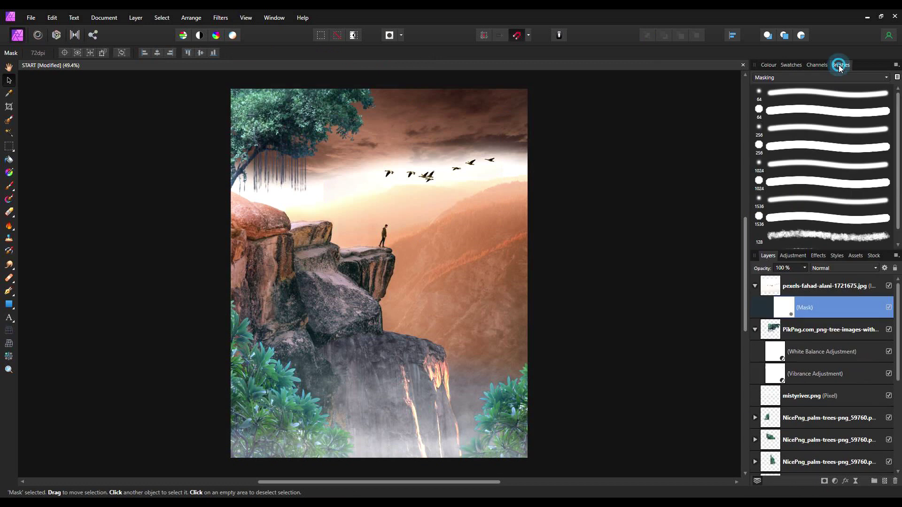
click(779, 131)
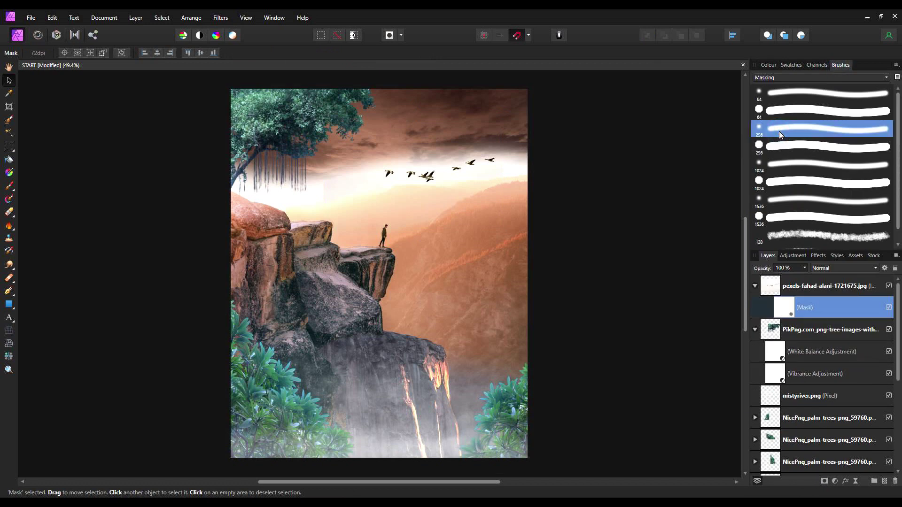
click(764, 64)
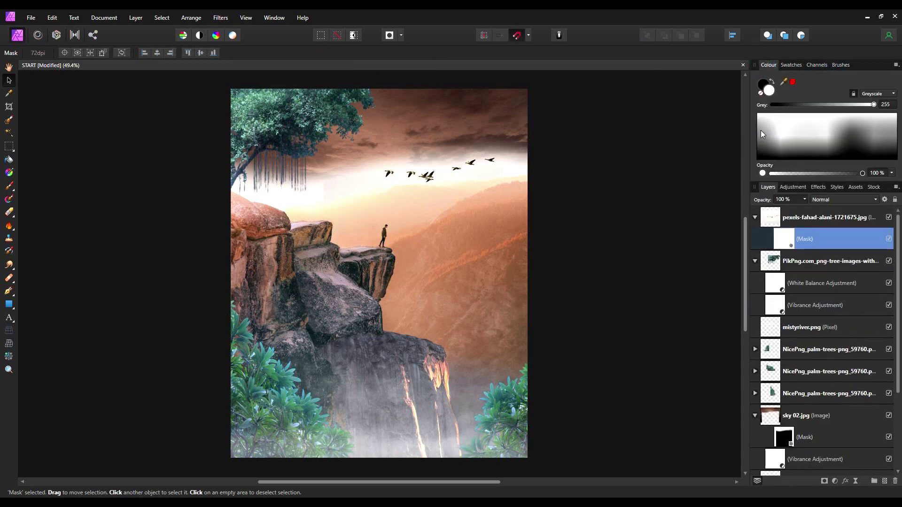
click(772, 81)
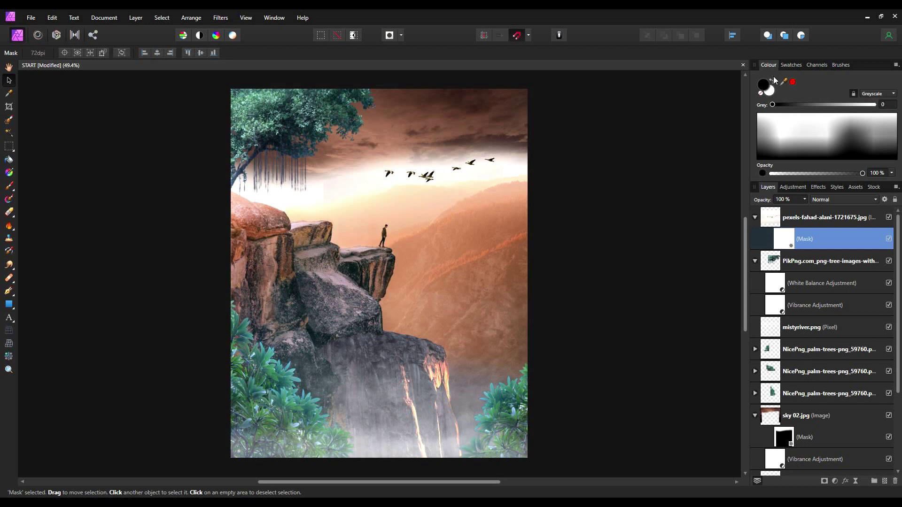
click(9, 186)
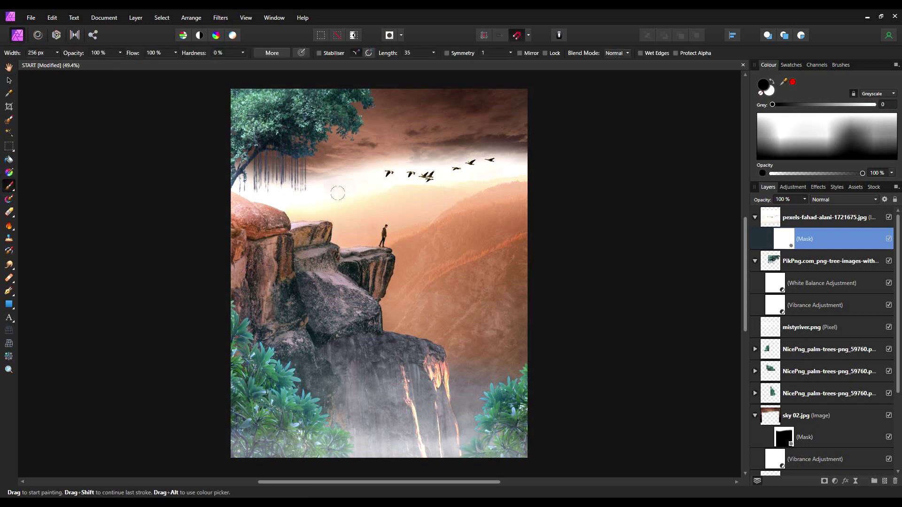
click(9, 80)
click(673, 257)
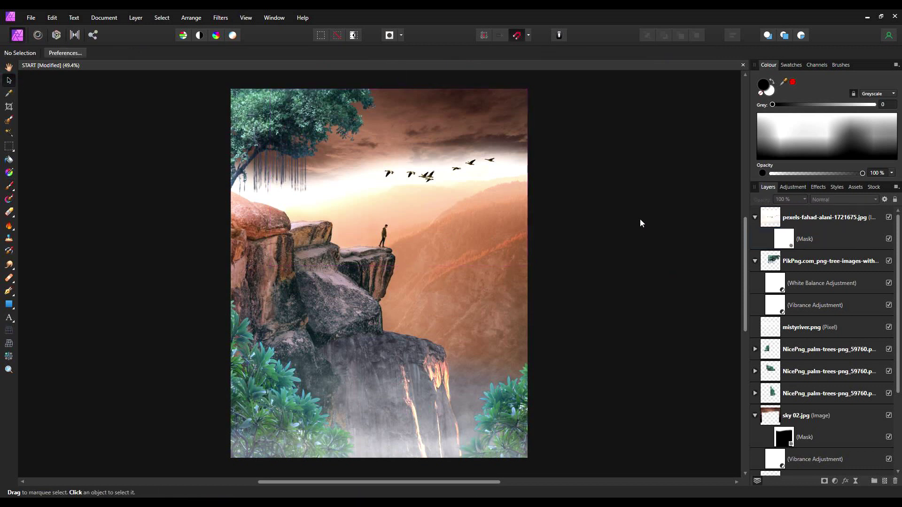
Step: Merge Visible from the birds layer and take the merged layer into the Develop persona
click(841, 218)
right_click(840, 217)
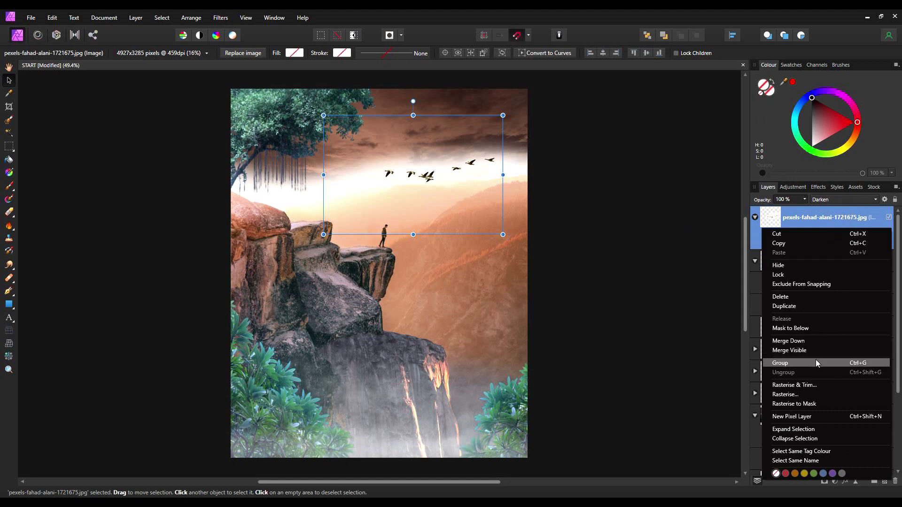
click(799, 351)
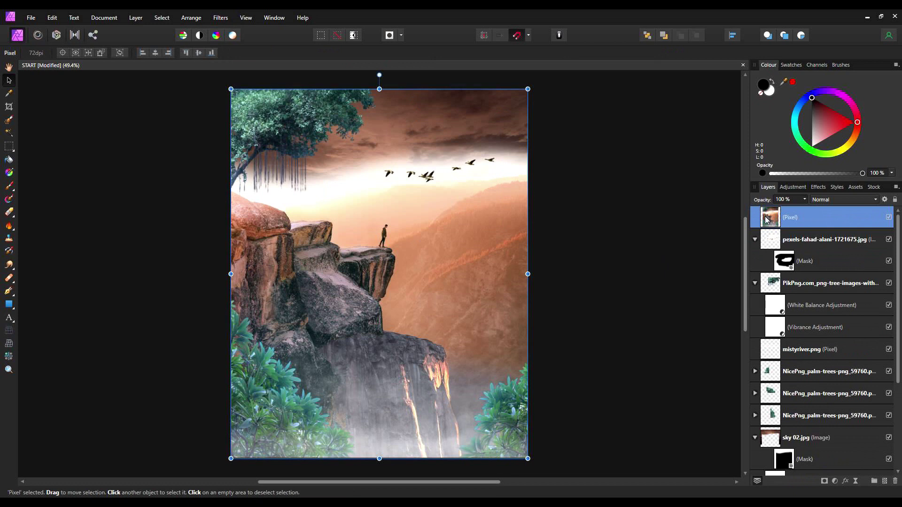
click(56, 35)
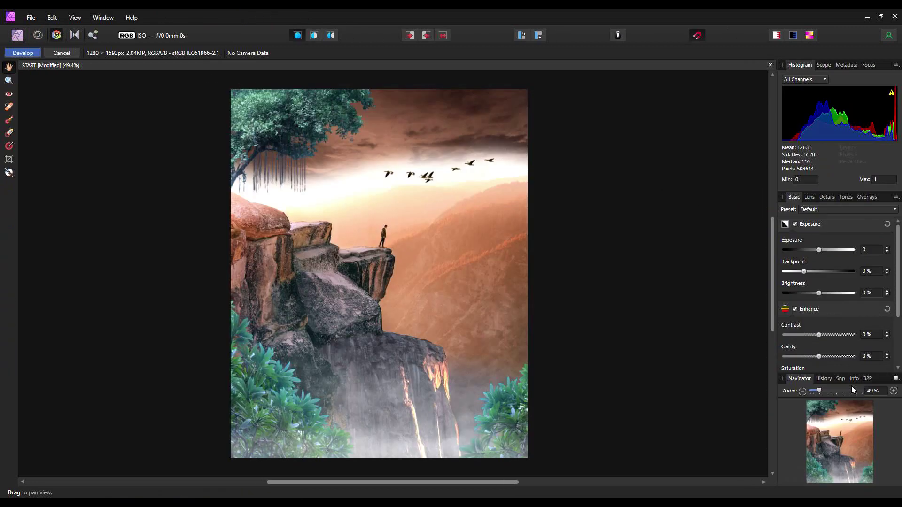
Step: In the Basic panel, raise Clarity to 56%, lower Contrast to -12%, set Saturation -28% and Vibrance 29%, then apply
scroll(821, 302, down, 3)
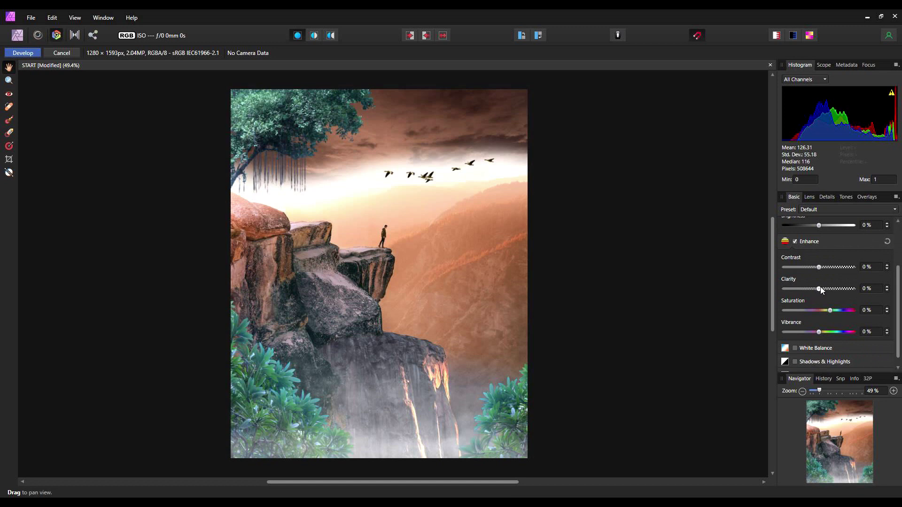
drag(820, 288, 807, 305)
scroll(838, 288, down, 1)
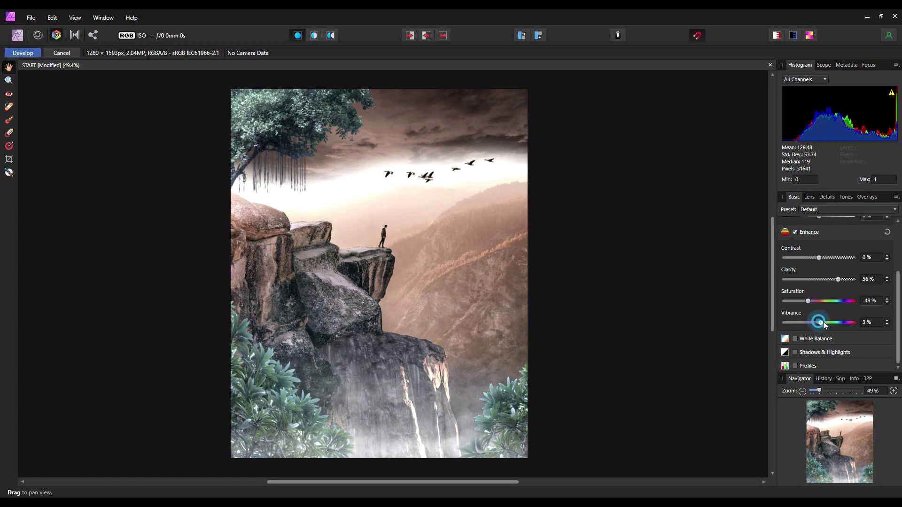
scroll(826, 321, up, 3)
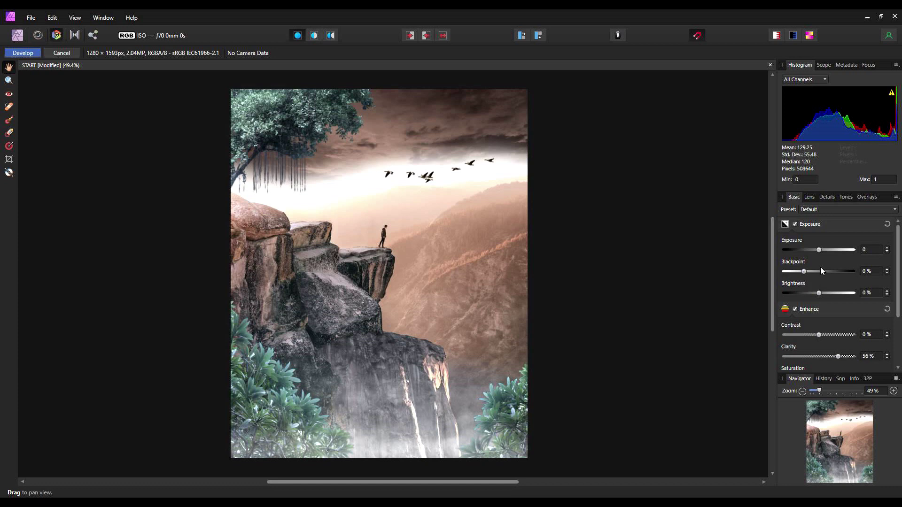
scroll(841, 282, down, 1)
scroll(838, 315, down, 1)
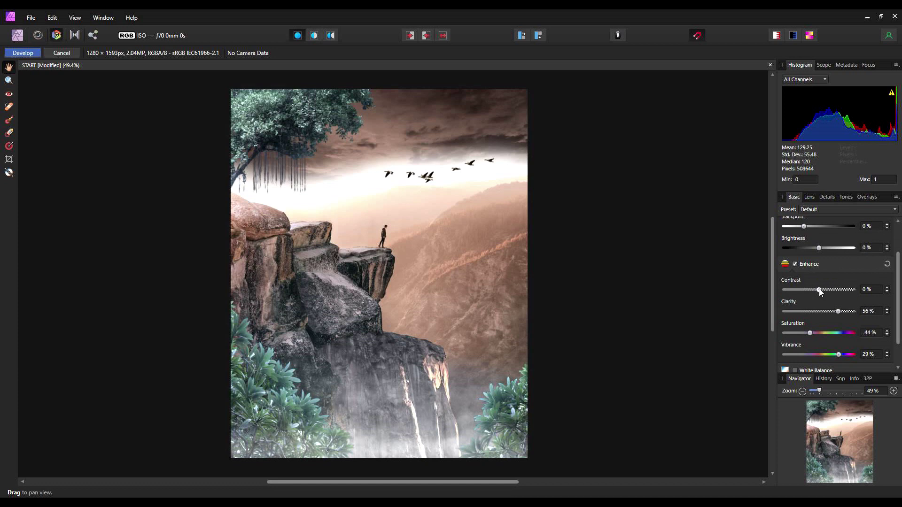
drag(819, 292, 810, 295)
drag(812, 332, 818, 330)
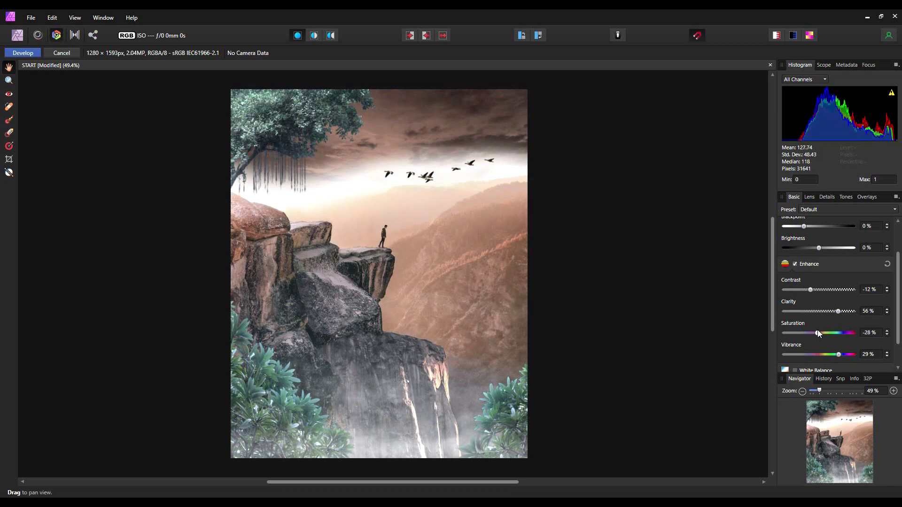
click(657, 269)
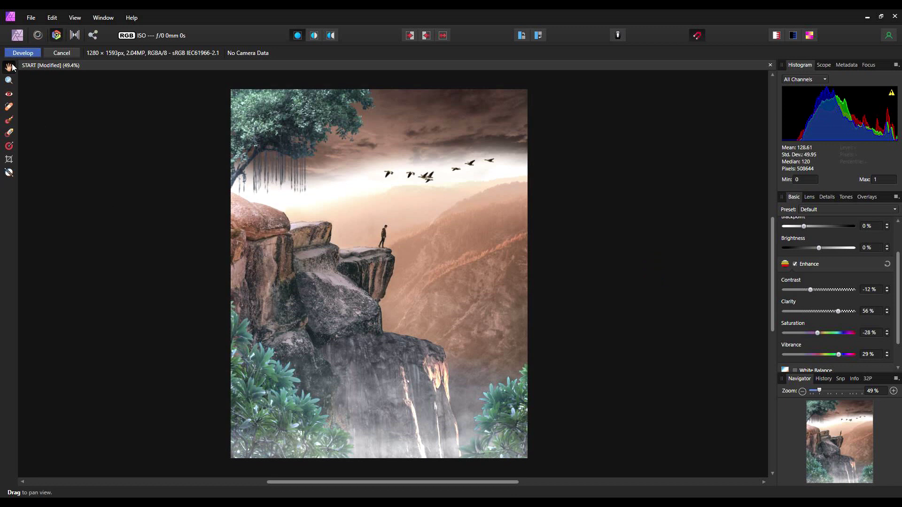
click(24, 54)
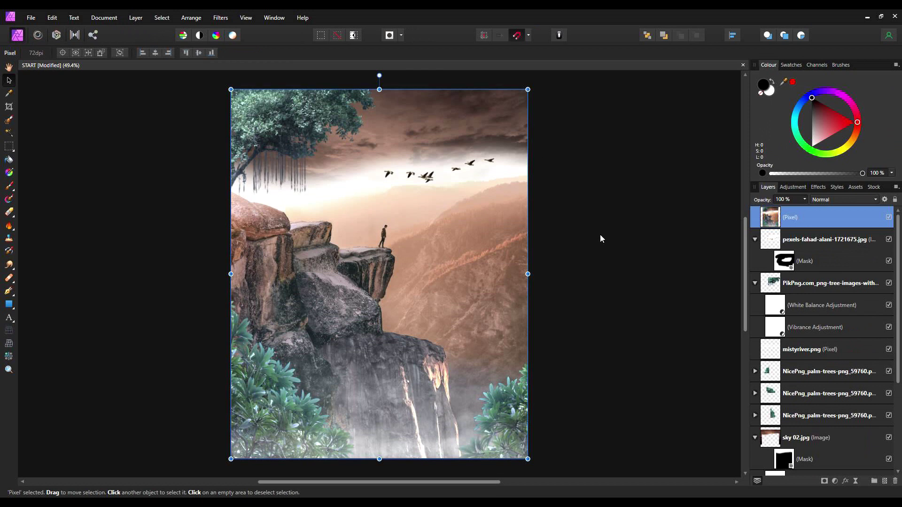
Step: Deselect, hide all toolbars and panels with Tab, and zoom the composite to fit with Ctrl+0
click(592, 227)
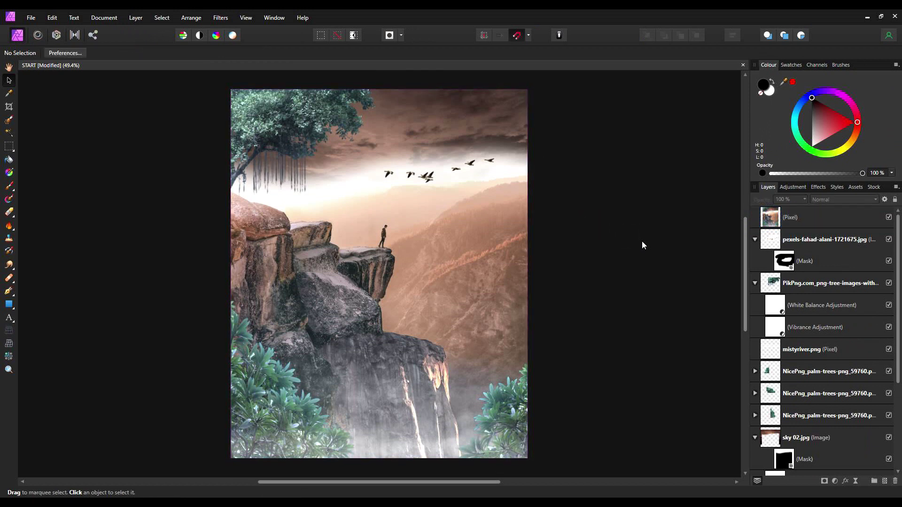
key(Tab)
key(ctrl+0)
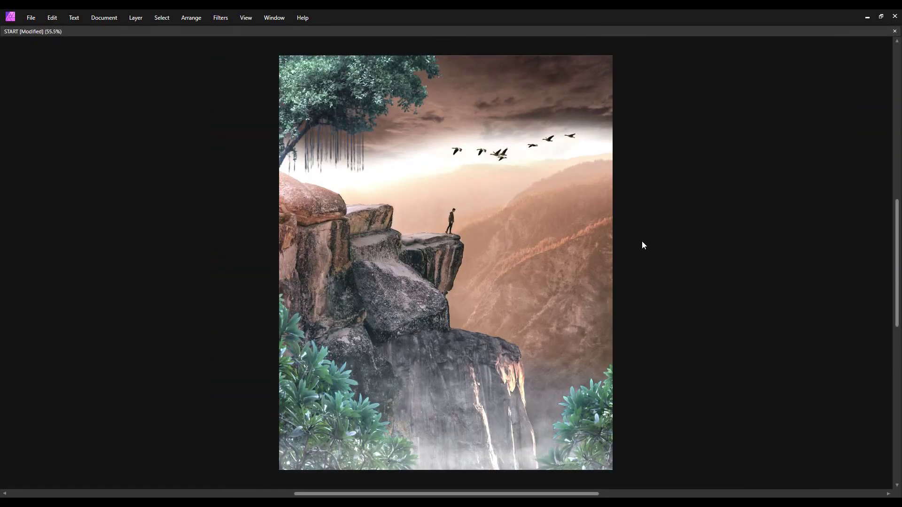